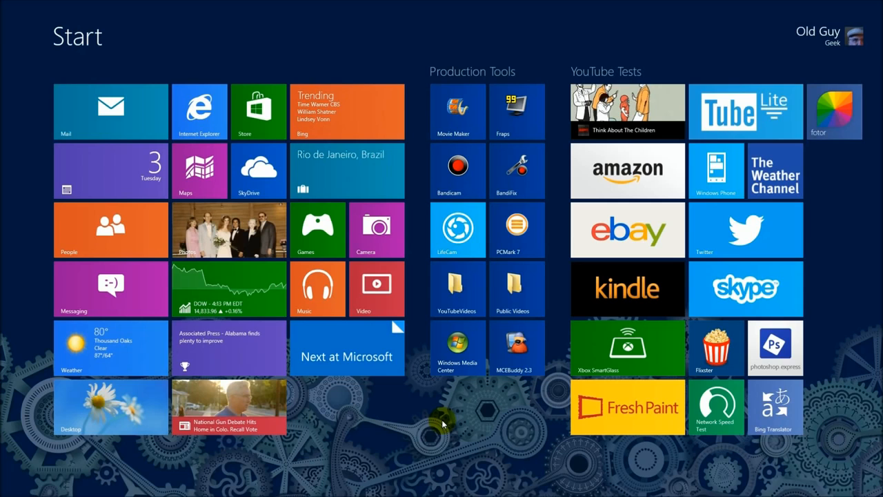
- Switch to the desktop and open the Games folder on the New Volume (D:) drive
left_click(88, 408)
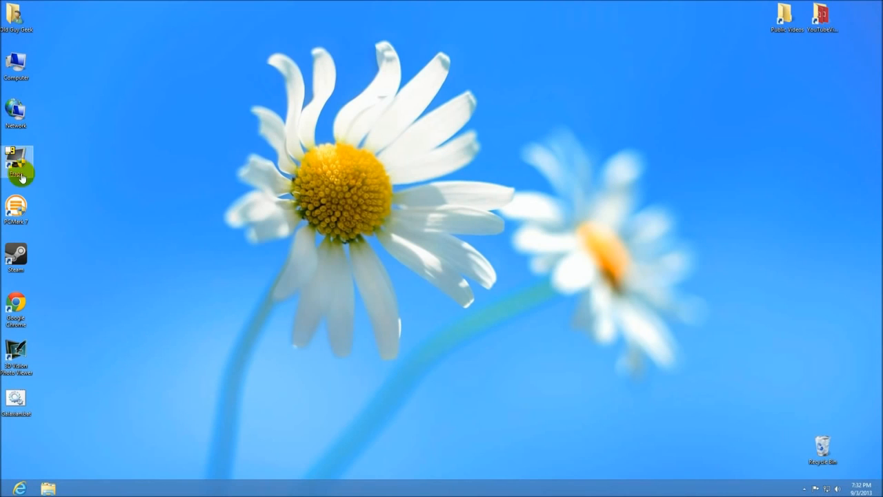
double_click(18, 62)
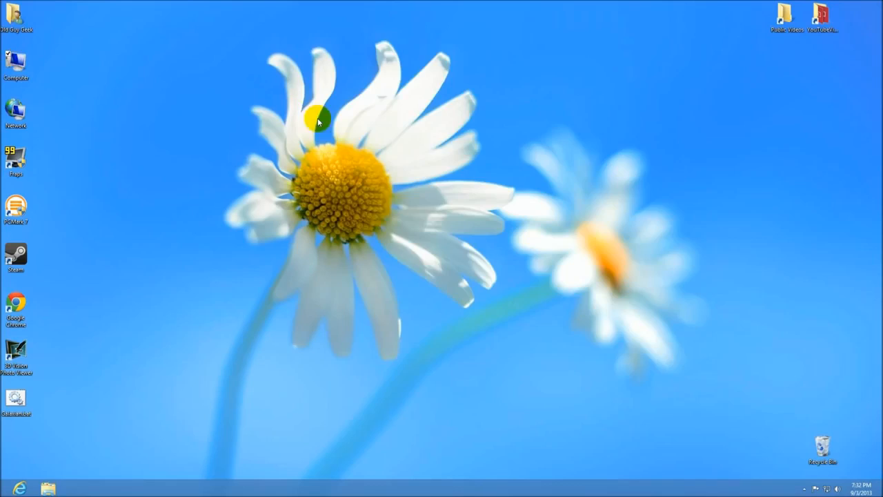
double_click(586, 146)
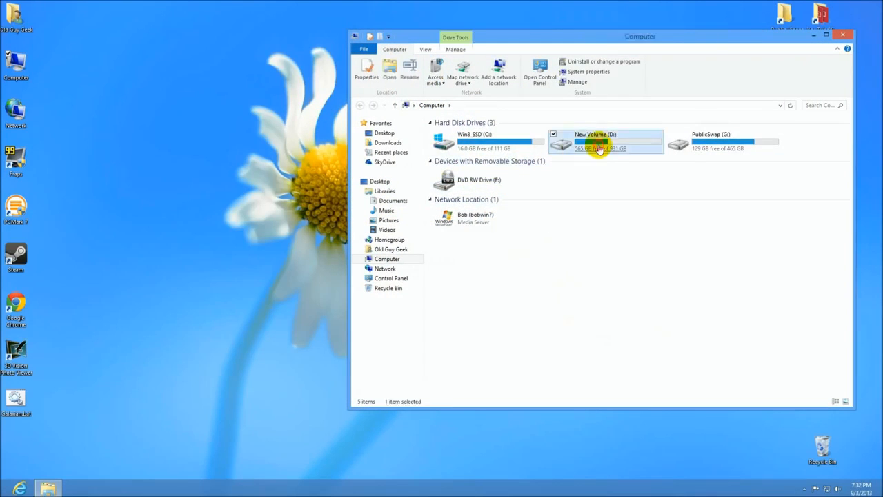
double_click(454, 143)
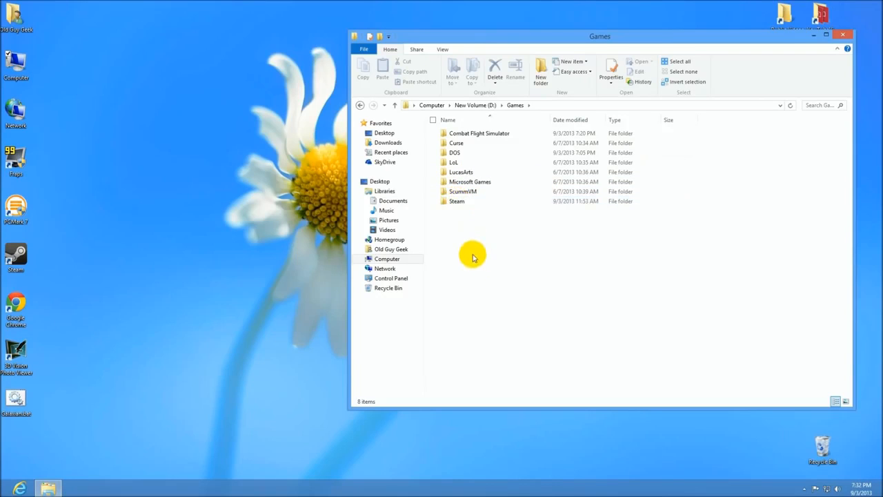
- Browse to the Flight Simulator 9 folder inside Microsoft Games and view the available actions for fs9.exe
left_click(469, 183)
double_click(469, 182)
double_click(463, 133)
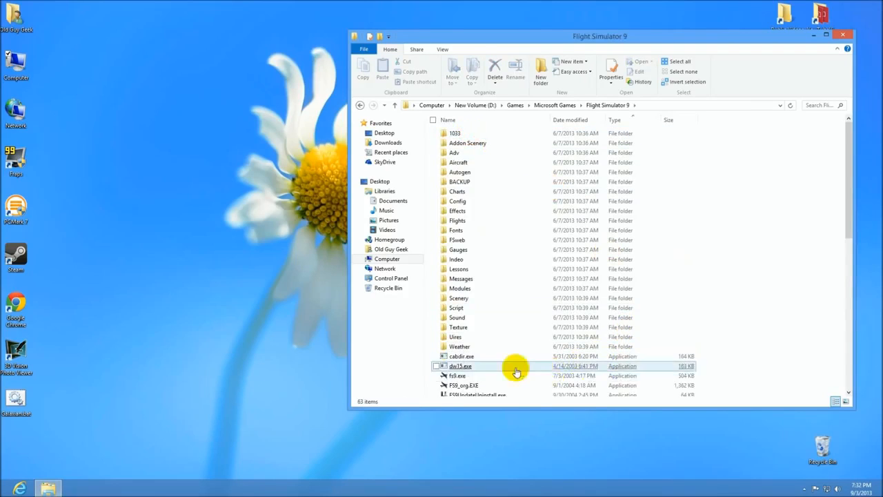
right_click(465, 377)
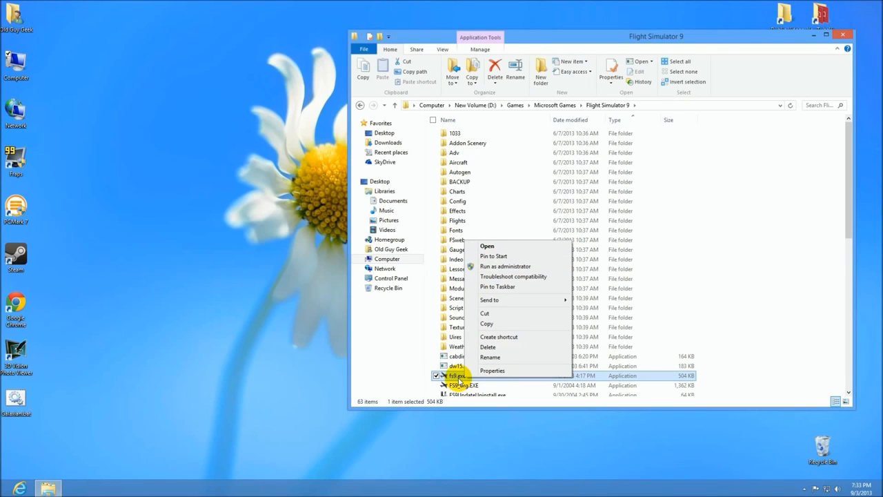
left_click(156, 131)
- Review the installed programs in Control Panel's Programs and Features, down to the Microsoft entries, and close the window
left_click(3, 494)
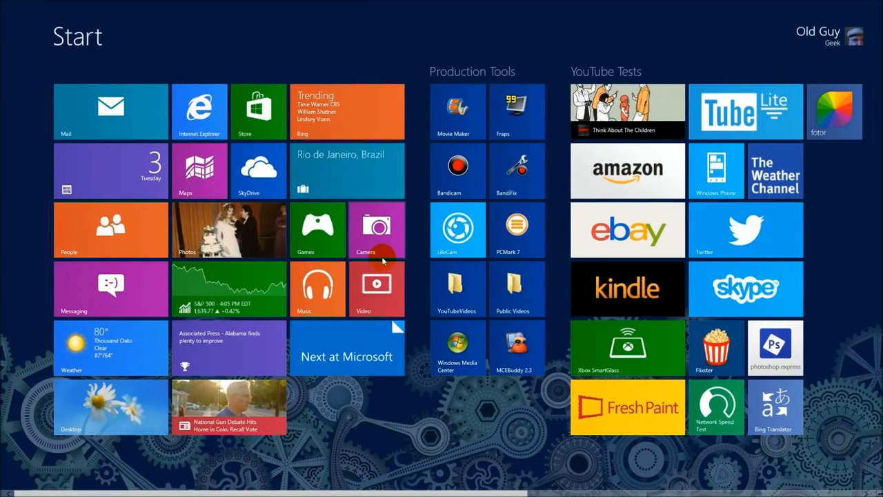
type("cp")
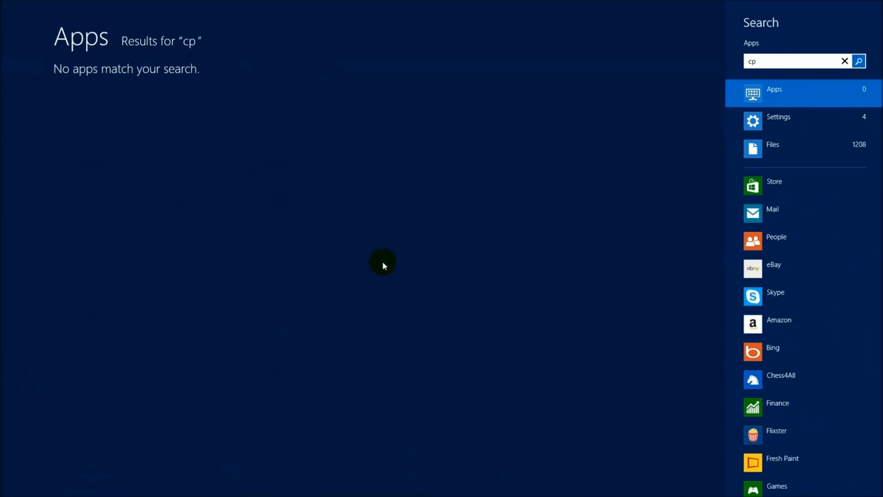
key("BackSpace")
type("on")
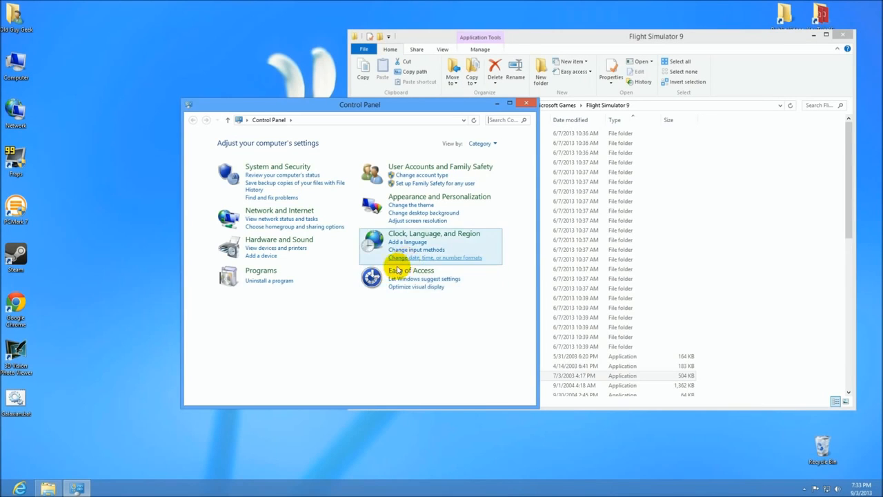
left_click(271, 269)
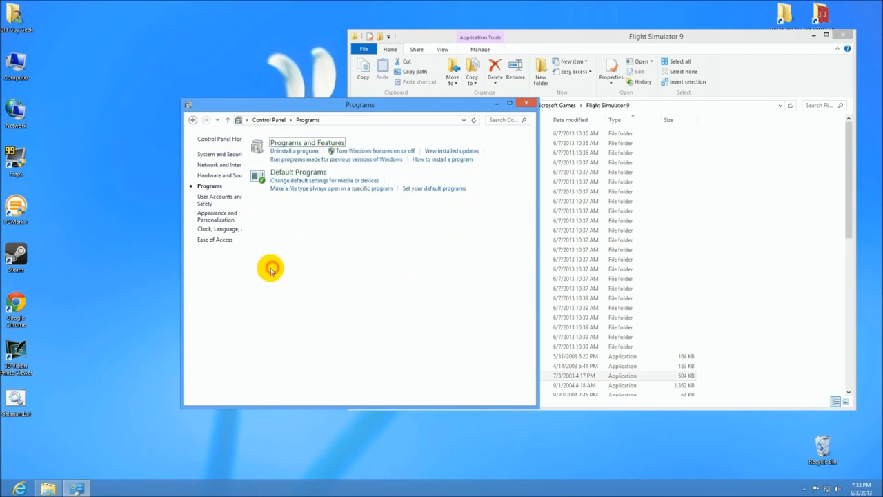
left_click(325, 143)
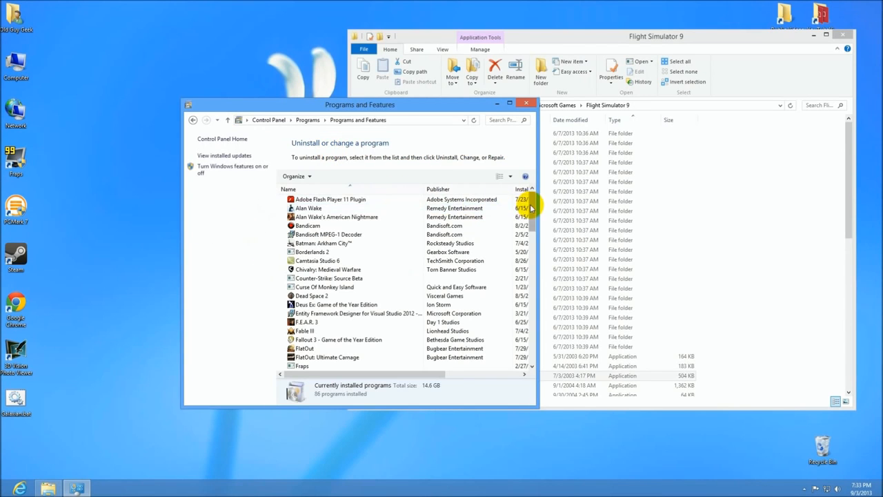
left_click_drag(528, 202, 519, 273)
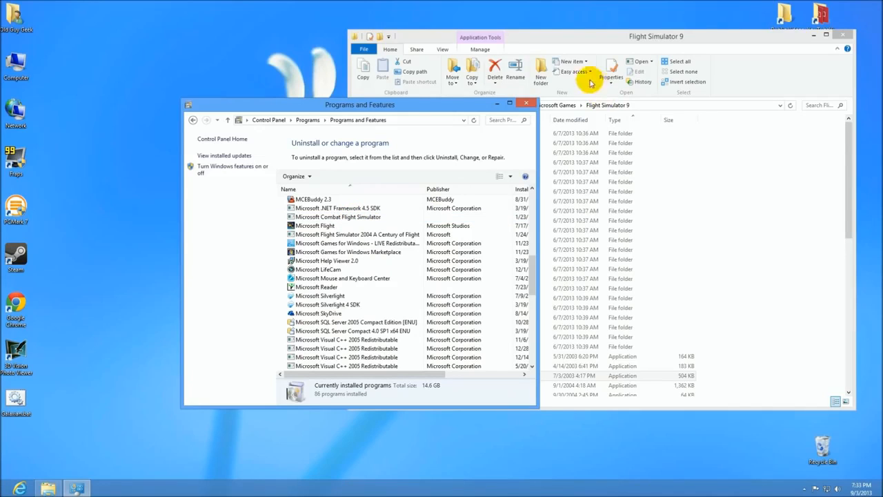
left_click(526, 105)
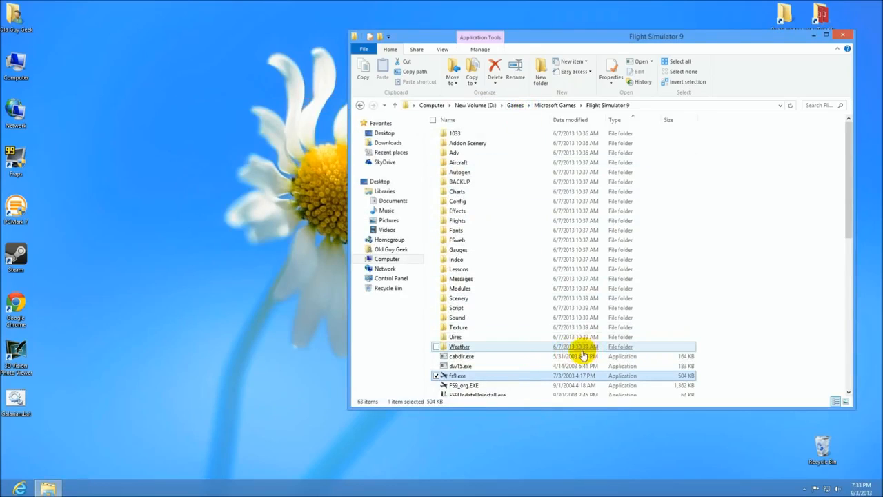
- Open the DOS folder inside Games and launch a command prompt with cmd
left_click(514, 105)
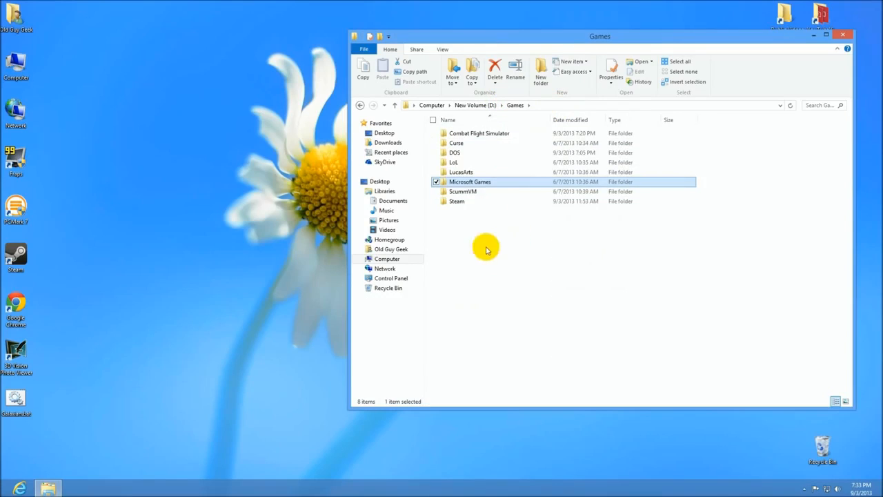
double_click(456, 155)
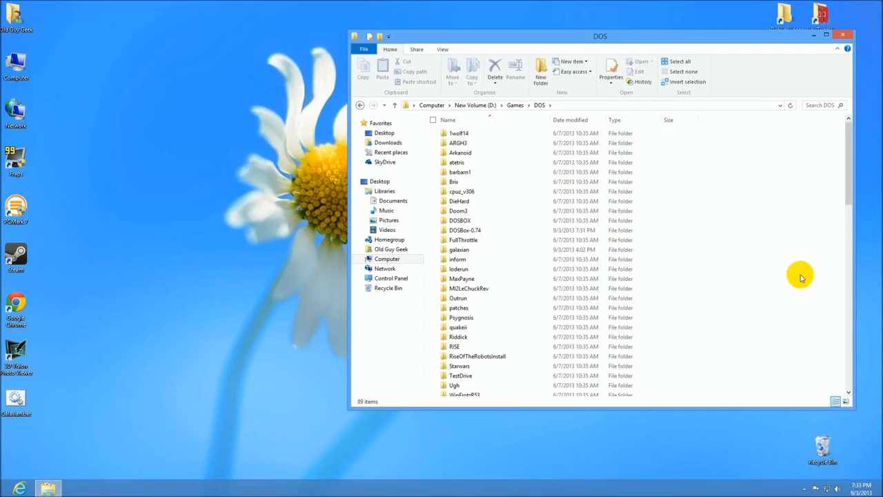
key("super+r")
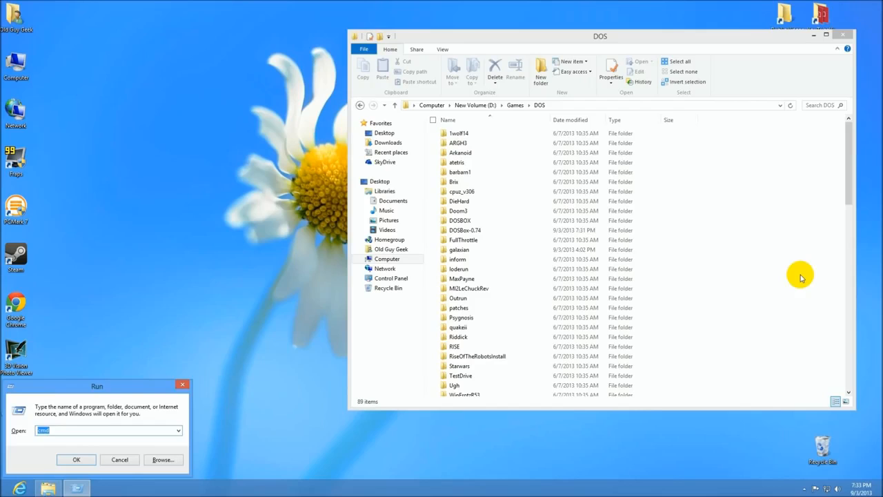
type("cmd")
key("Return")
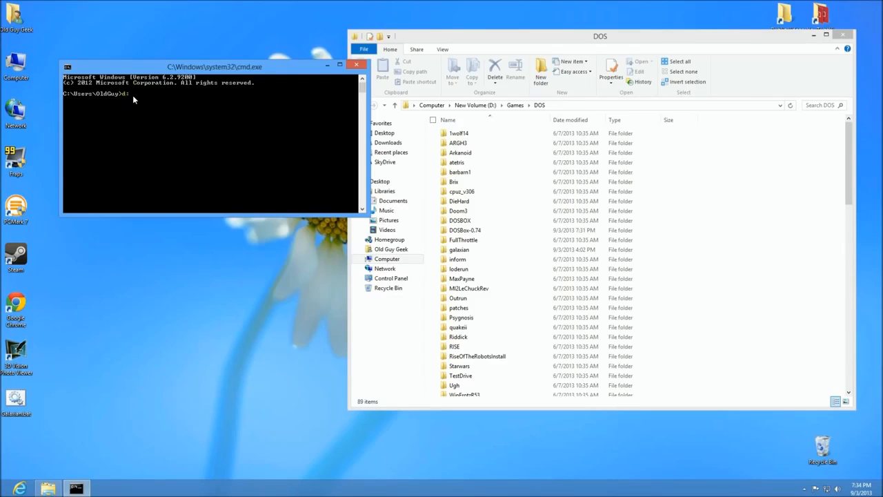
- Change the command prompt's working directory to D:\Games\DOS
key("Return")
type("cd games")
key("Return")
type("cd dos")
key("Return")
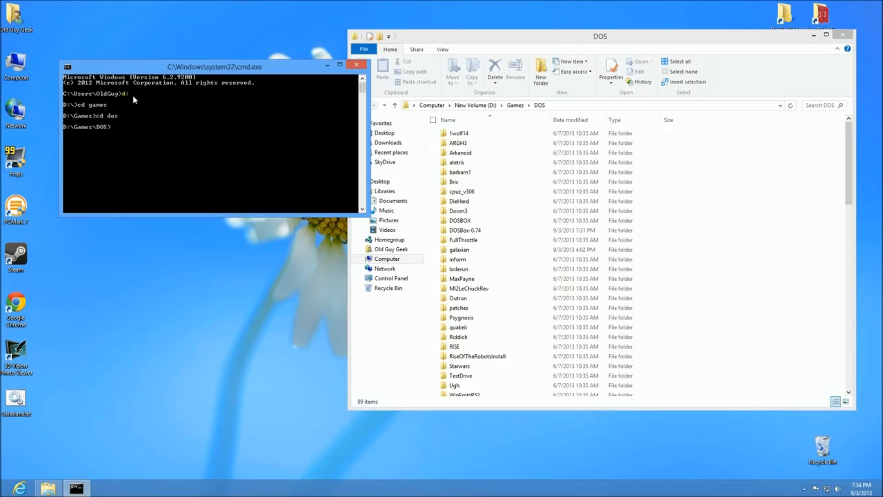
- List the DOS directory one screen at a time with dir /p and page through to the end
type("dir /p")
key("Return")
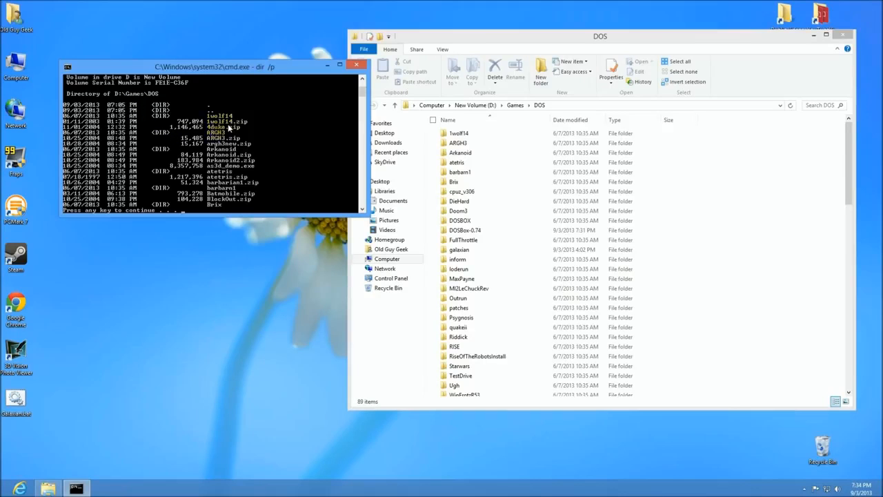
left_click_drag(850, 175, 845, 290)
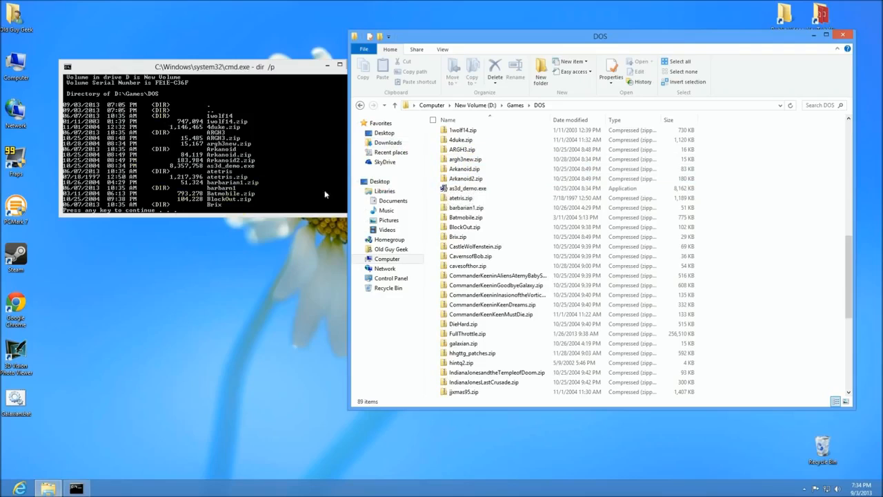
left_click(232, 70)
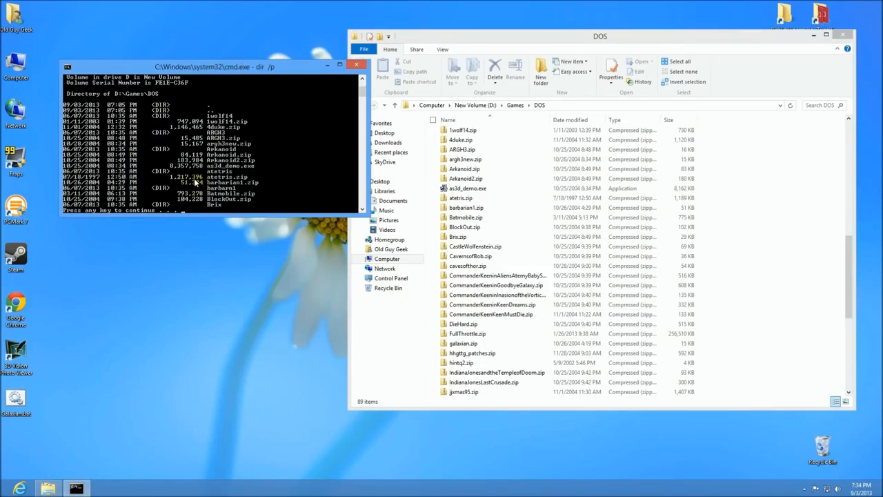
key("space")
key("space")
key("space")
key("space")
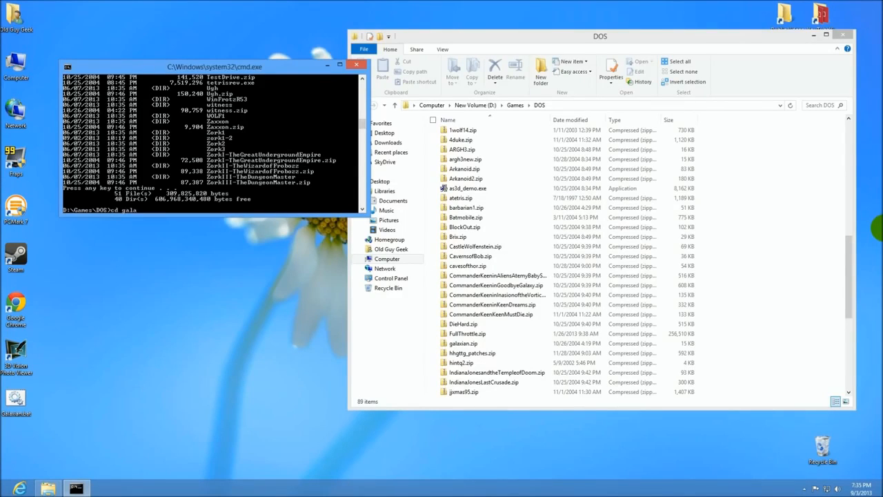
- Change to the galaxian directory in the command prompt and try to run galaxian
key("Return")
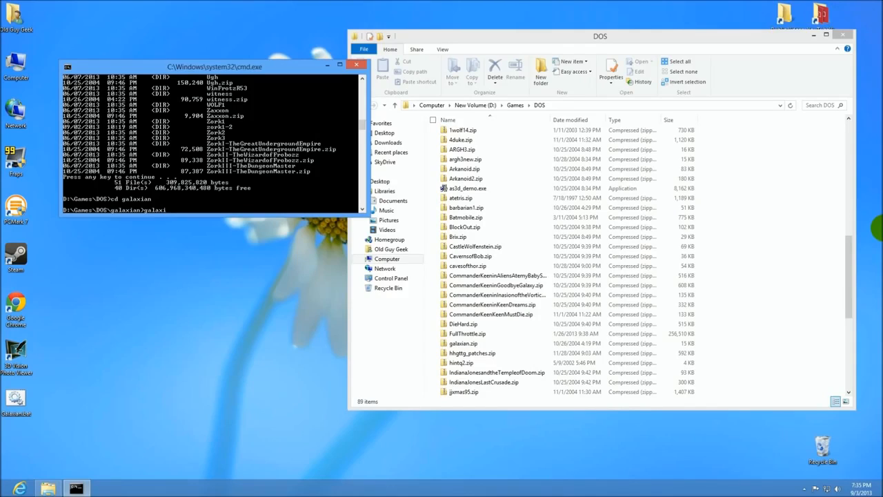
key("Return")
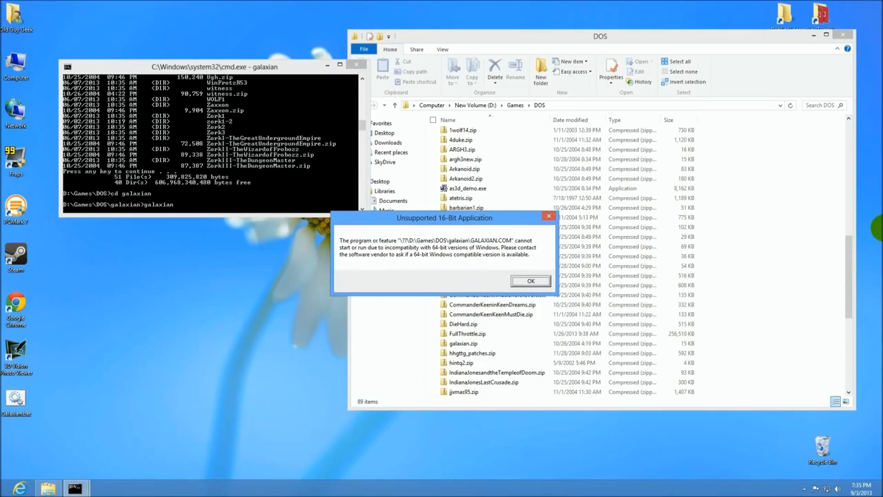
left_click(530, 282)
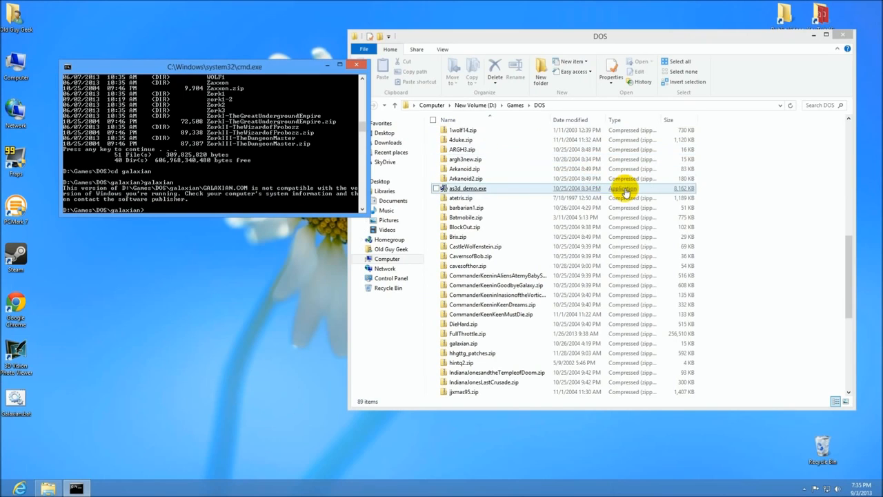
- Try to launch GALAXIAN.COM from the galaxian folder in File Explorer, and close the command prompt
left_click(853, 138)
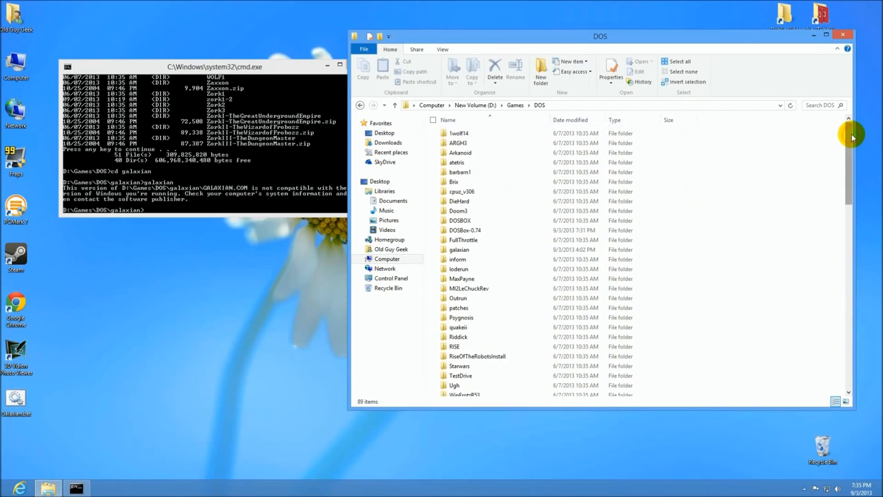
double_click(459, 249)
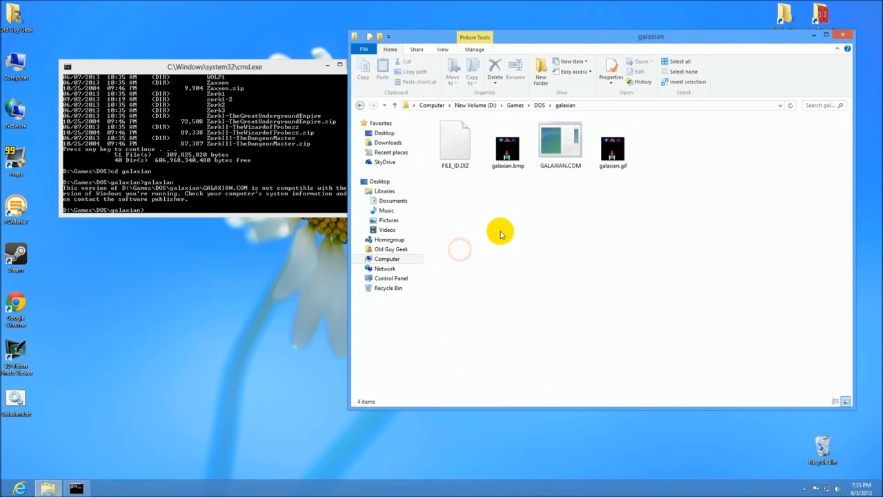
double_click(560, 146)
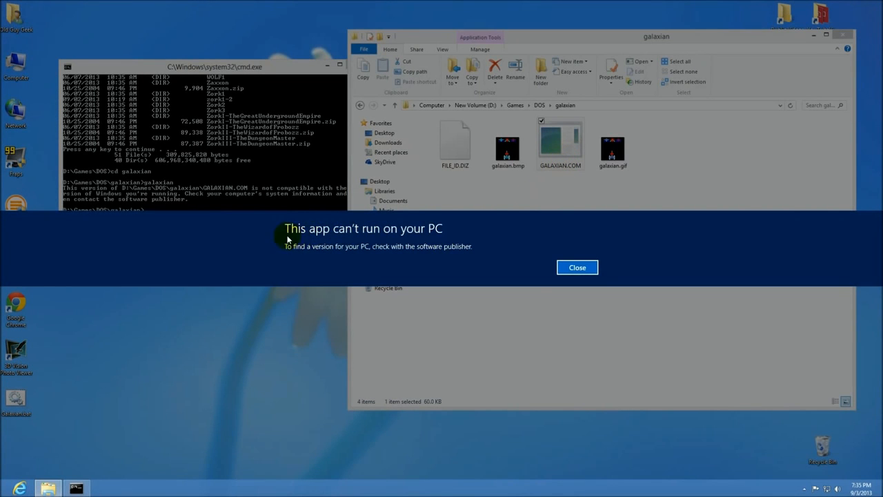
left_click(578, 269)
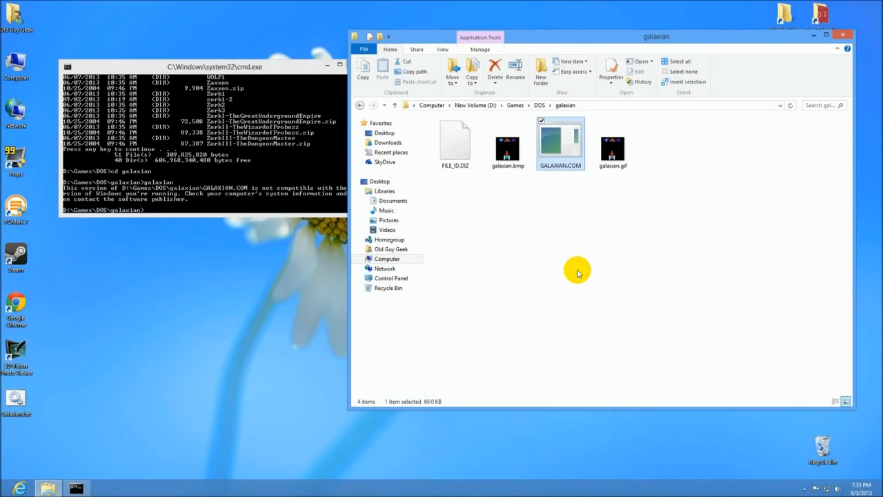
left_click(298, 69)
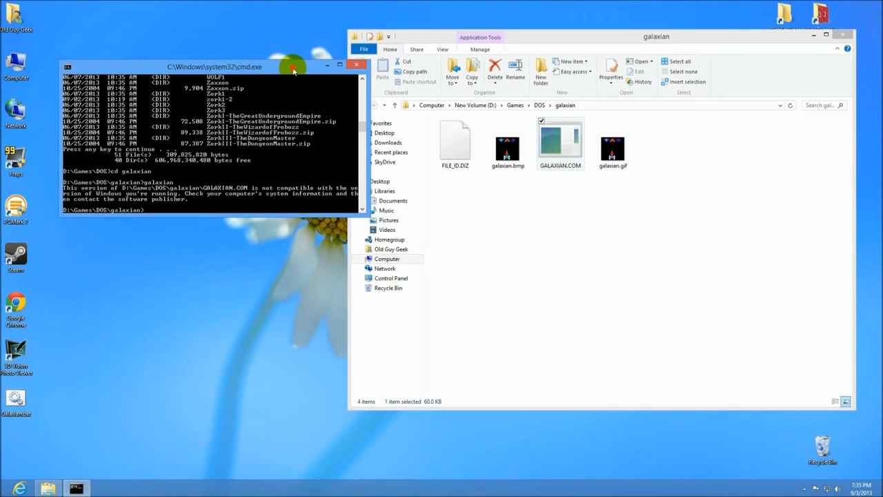
left_click(356, 66)
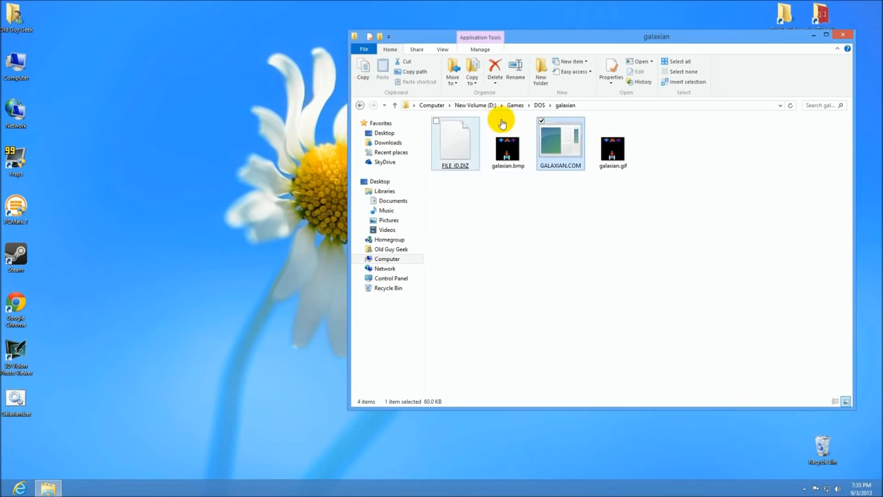
- Open dosbox.conf from the DOSBox-0.74 folder inside DOS in Notepad and move its window slightly higher
left_click(539, 105)
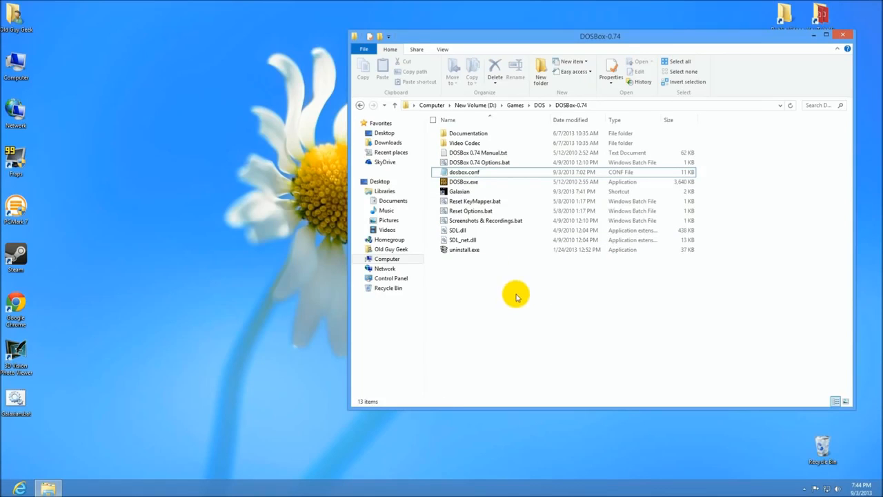
left_click(463, 173)
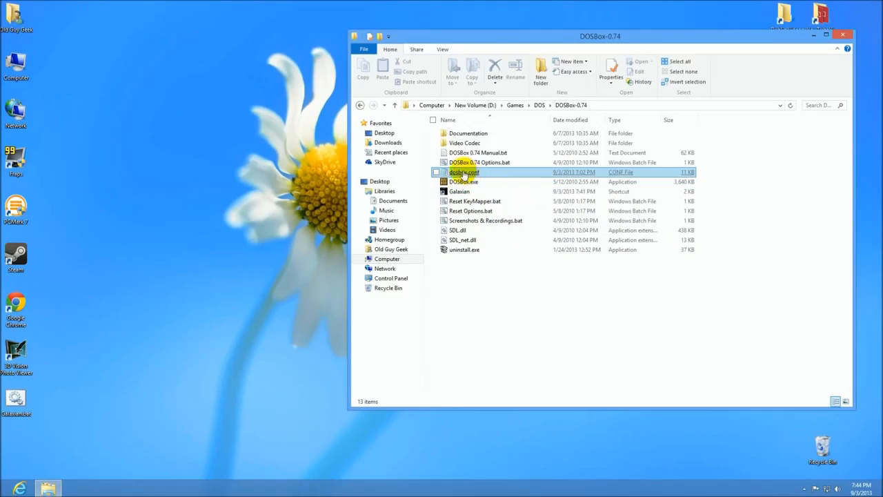
double_click(463, 174)
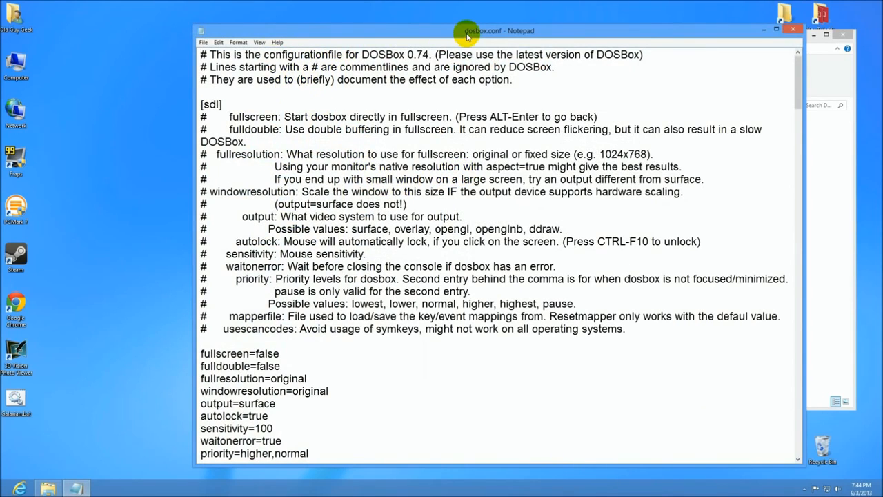
left_click_drag(466, 36, 457, 20)
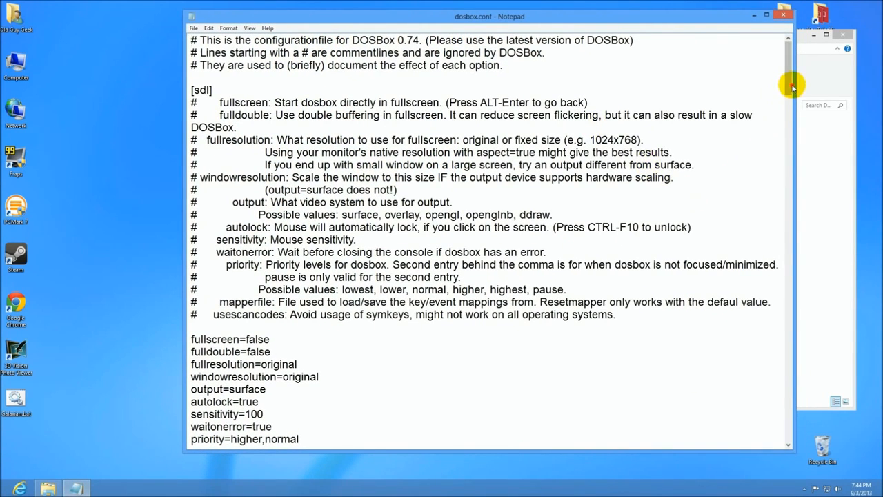
- Review the fullscreen, fulldouble, fullresolution, windowresolution and output settings in the [sdl] section of dosbox.conf
scroll(792, 88, "down", 3)
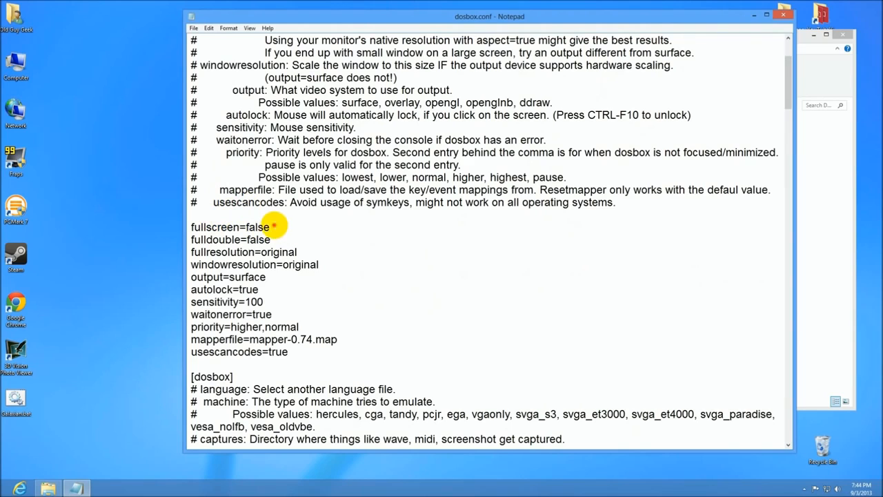
left_click_drag(275, 225, 247, 226)
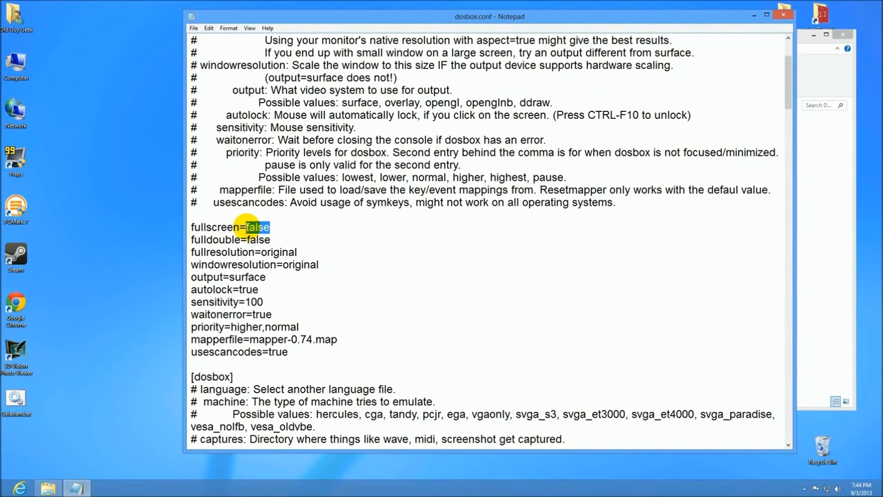
left_click_drag(271, 239, 248, 238)
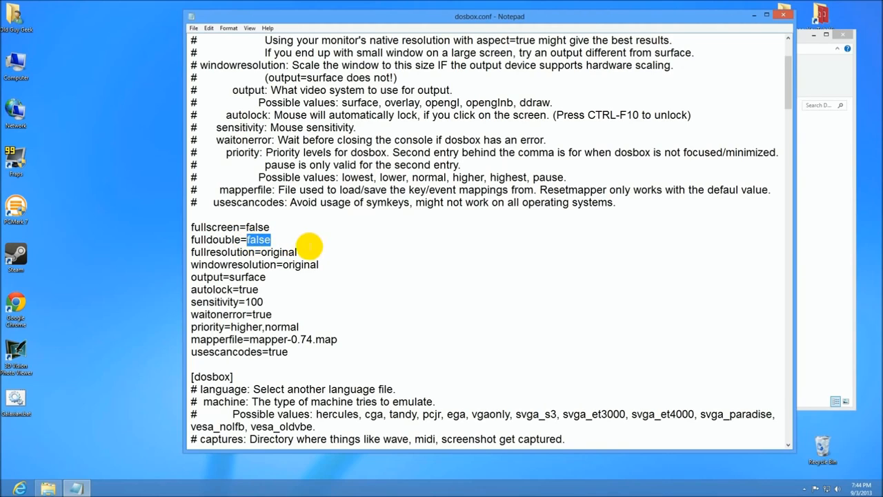
left_click_drag(297, 251, 266, 251)
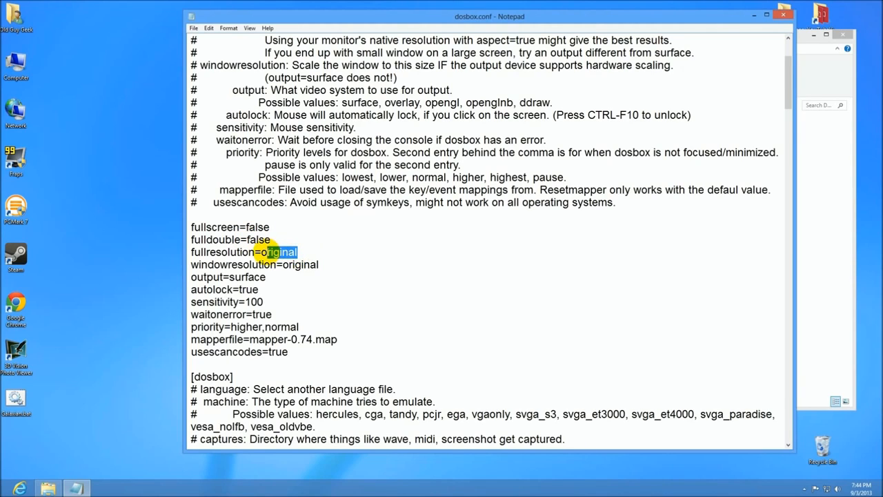
left_click_drag(318, 265, 282, 264)
left_click(309, 277)
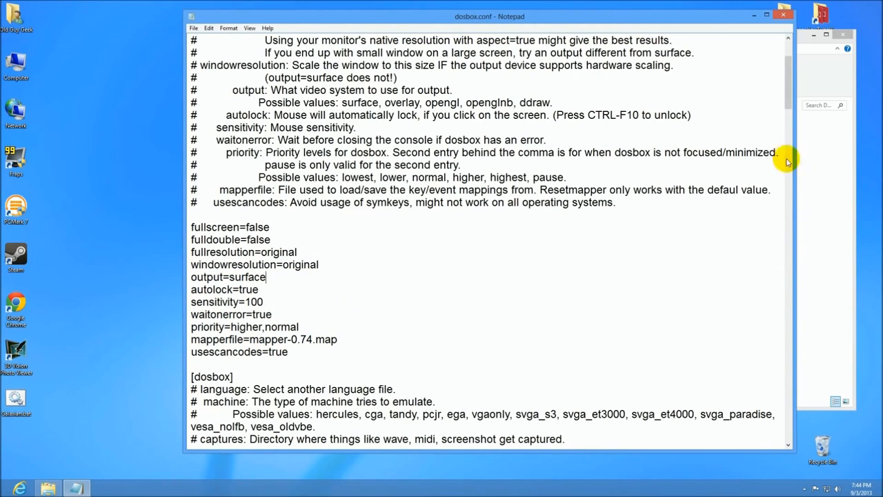
- Review the [render] and [cpu] sections, highlighting the cycle-adjustment key combination and the core setting
left_click_drag(791, 100, 786, 155)
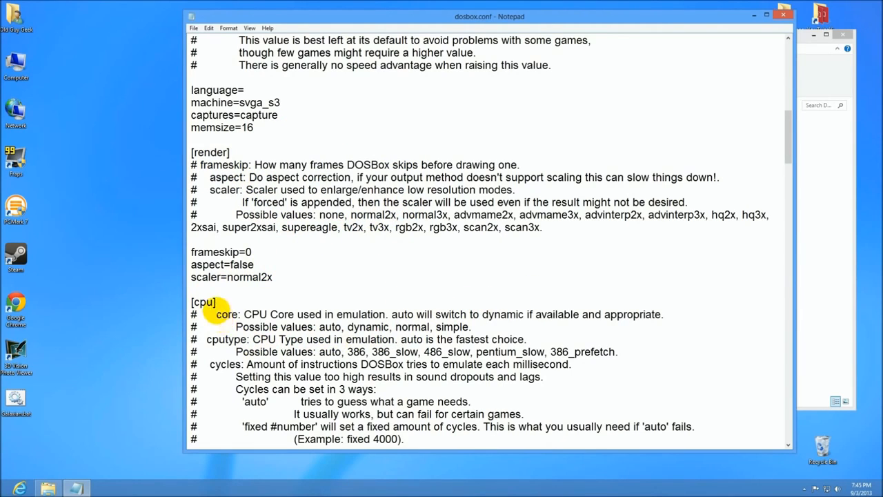
left_click_drag(790, 155, 790, 172)
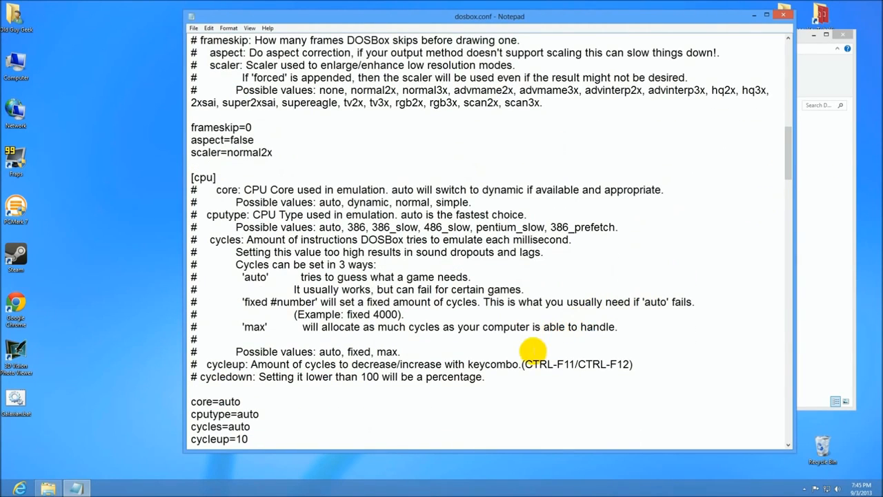
left_click_drag(523, 364, 619, 364)
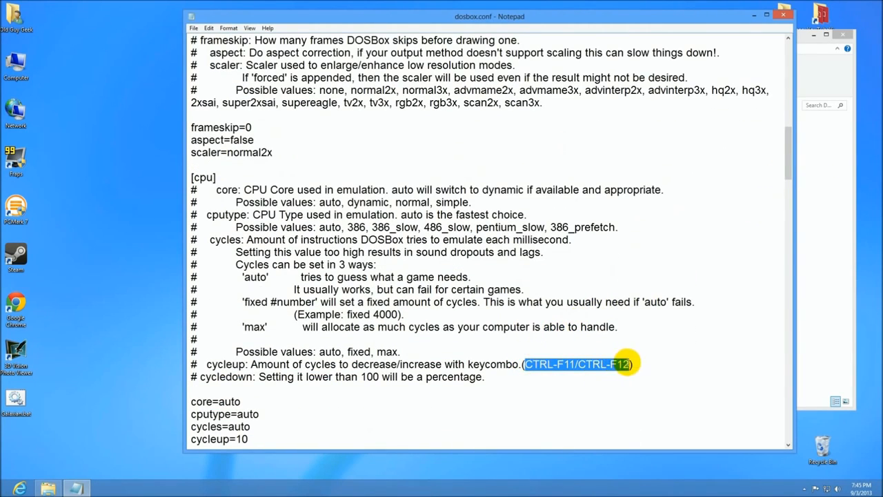
left_click_drag(790, 173, 789, 183)
left_click_drag(241, 277, 196, 277)
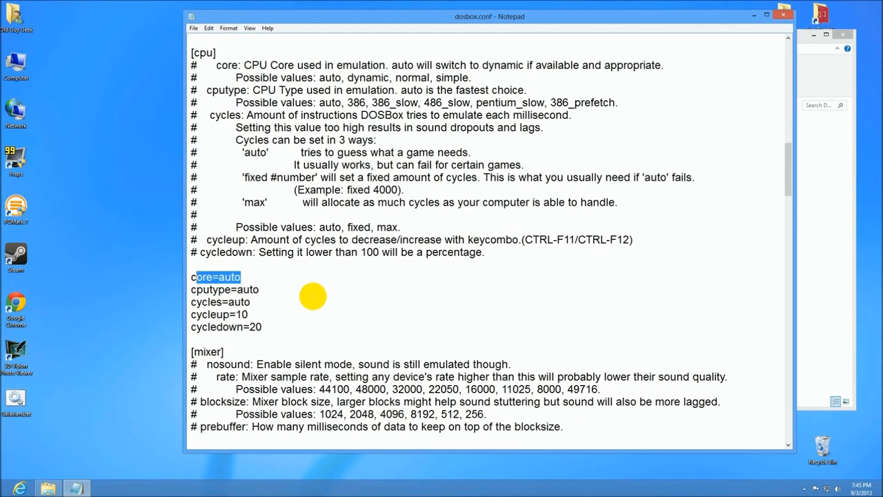
- Review the [mixer] and [midi] sections, highlighting the midi heading and the mpu401 description
left_click(228, 351)
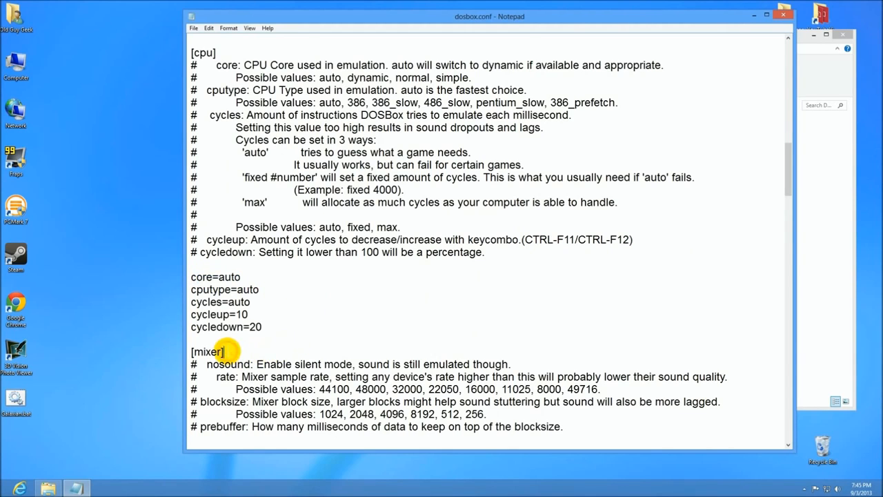
left_click_drag(789, 183, 790, 205)
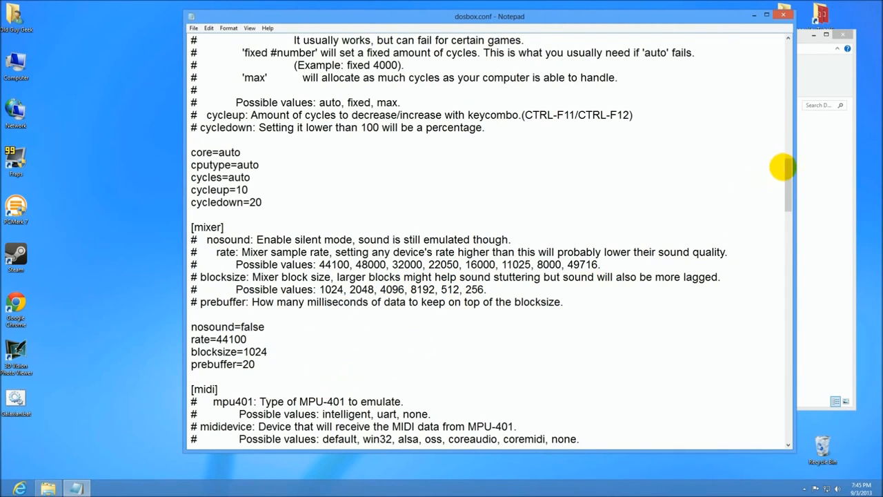
left_click_drag(790, 177, 792, 191)
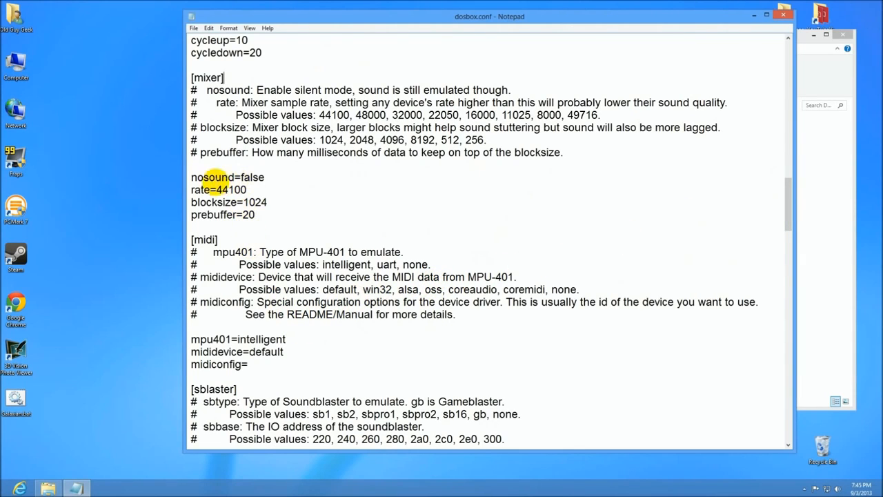
left_click_drag(226, 238, 187, 239)
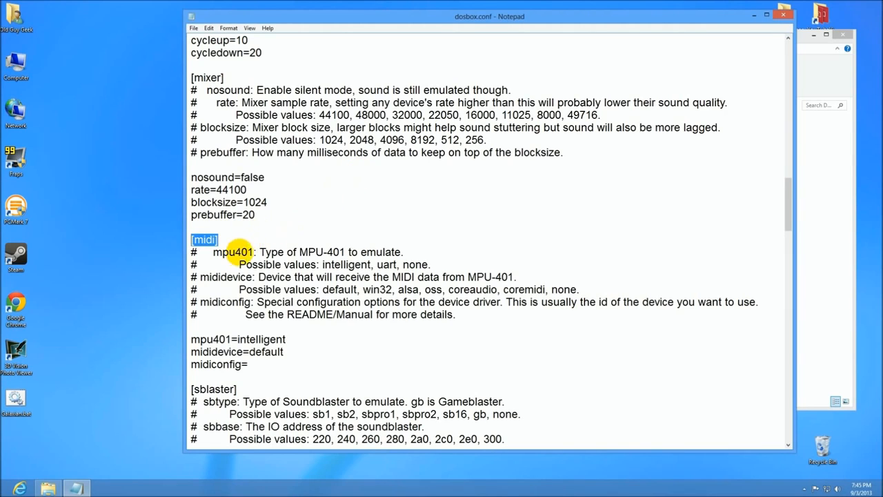
left_click(405, 251)
left_click_drag(404, 250, 230, 241)
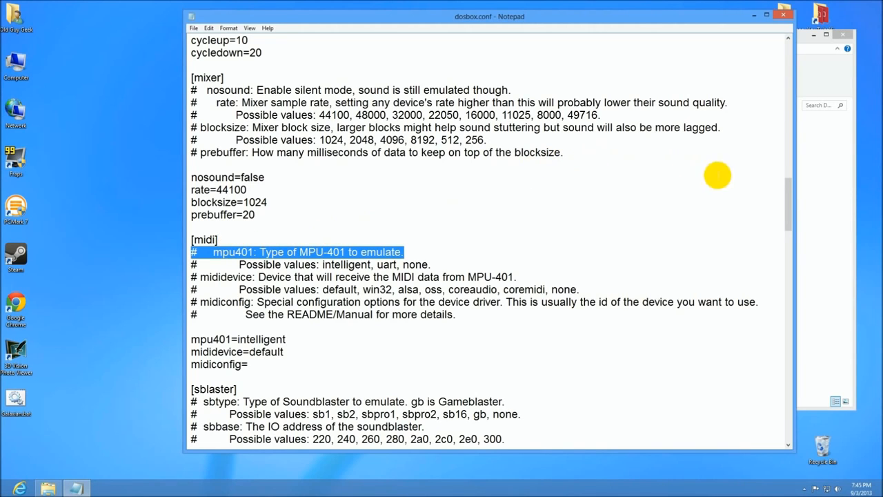
- Examine the Sound Blaster options in the [sblaster] section and the Gravis Ultrasound options in the [gus] section
left_click_drag(787, 200, 784, 227)
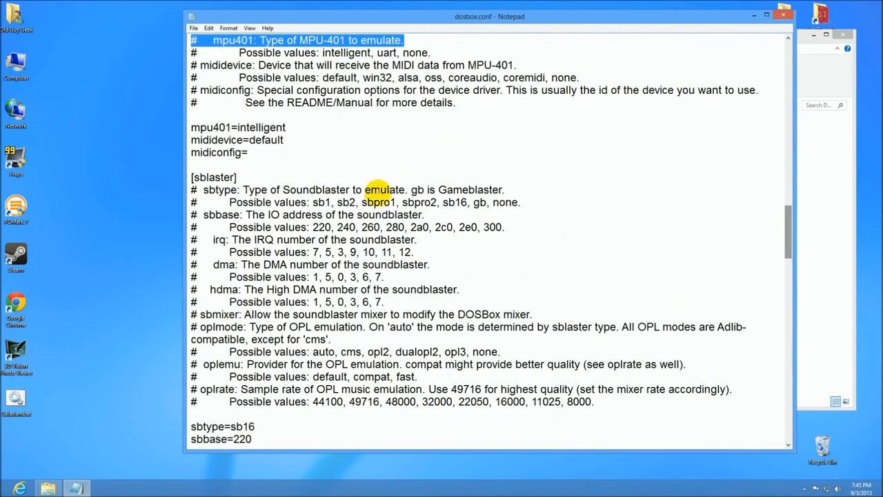
left_click_drag(188, 178, 256, 176)
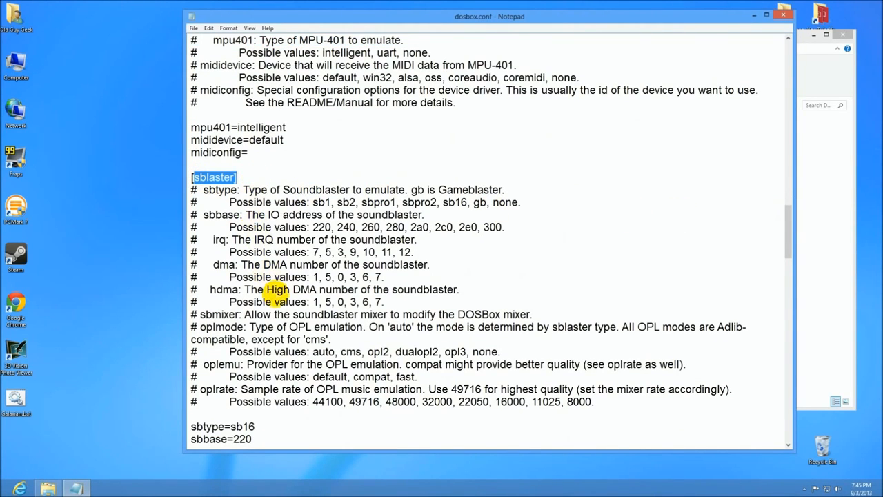
left_click_drag(787, 222, 789, 242)
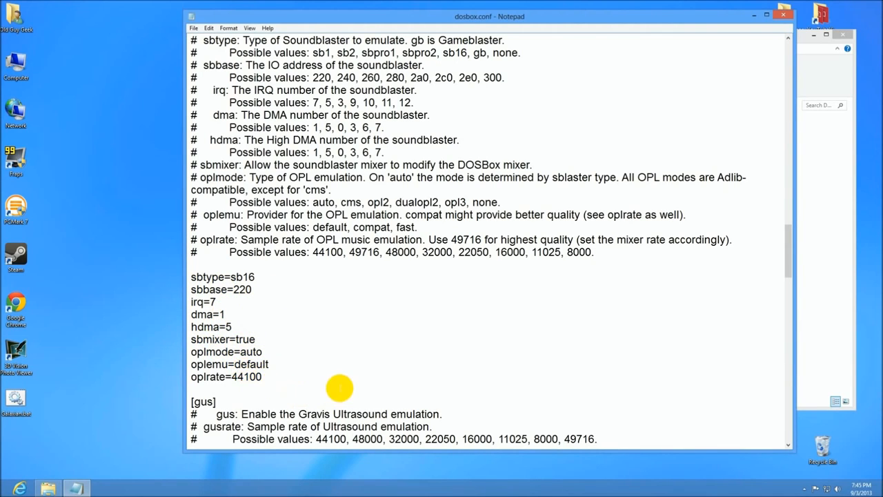
left_click_drag(790, 253, 788, 276)
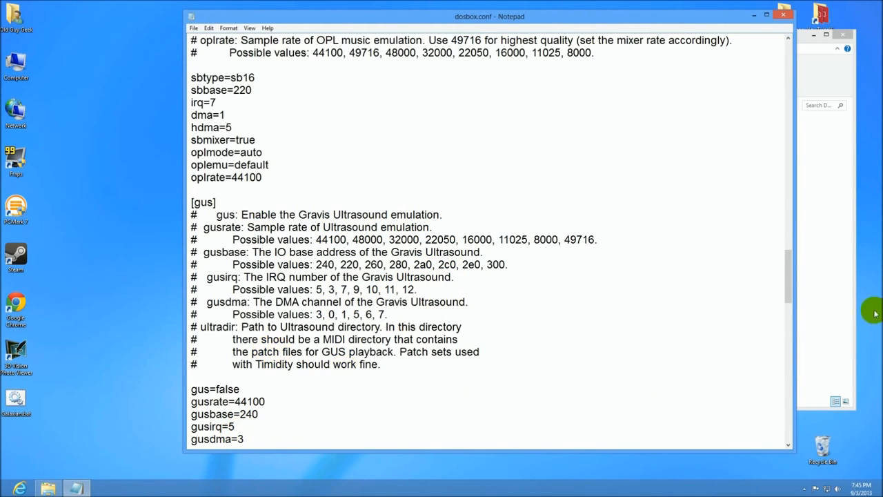
- Examine the [speaker], [joystick] and [serial] sections of the configuration file
left_click_drag(788, 272, 789, 316)
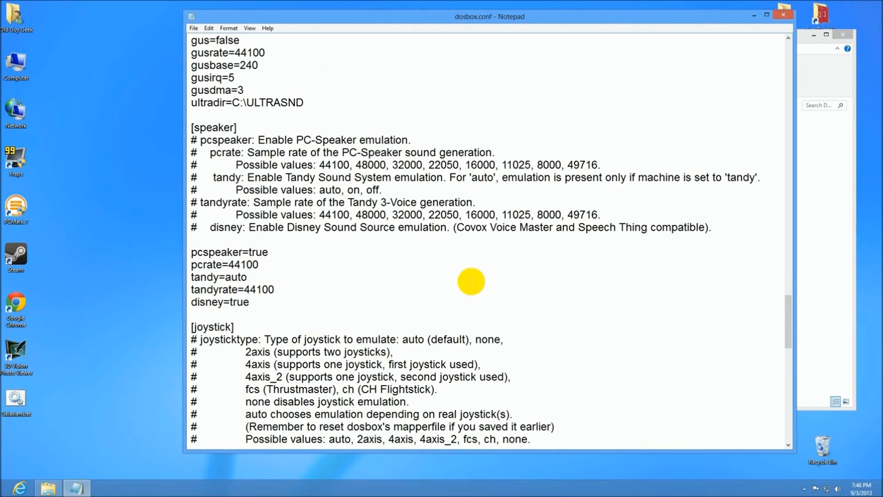
left_click_drag(787, 305, 788, 361)
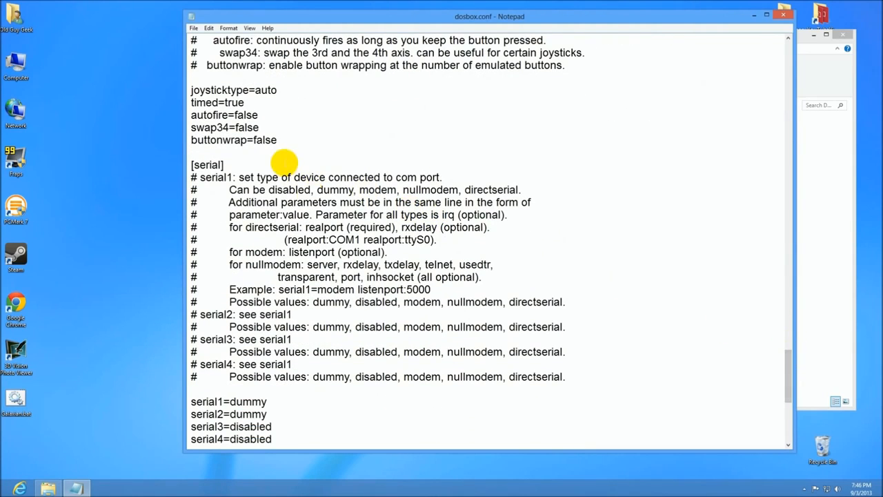
left_click_drag(439, 291, 196, 164)
left_click(381, 289)
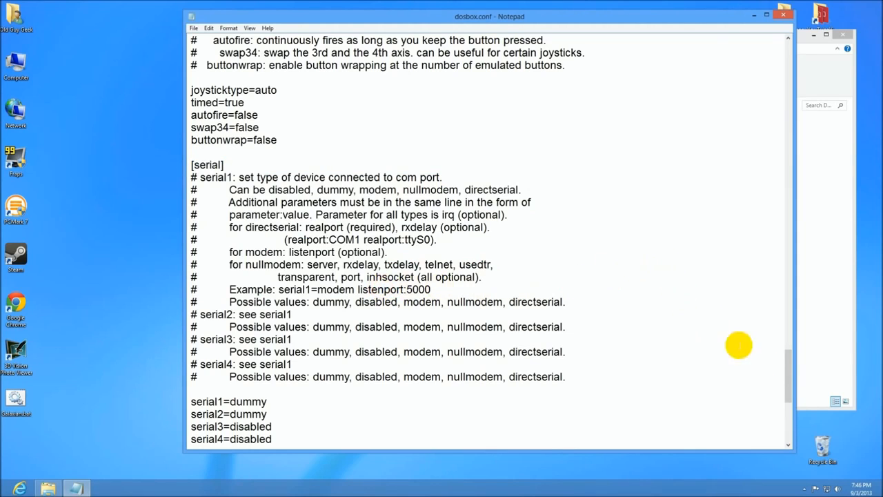
- Review the xms, ems and umb memory settings in [dos] and the drive mount lines in [autoexec]
left_click_drag(787, 359, 788, 396)
left_click_drag(391, 228, 235, 189)
left_click_drag(239, 266, 193, 252)
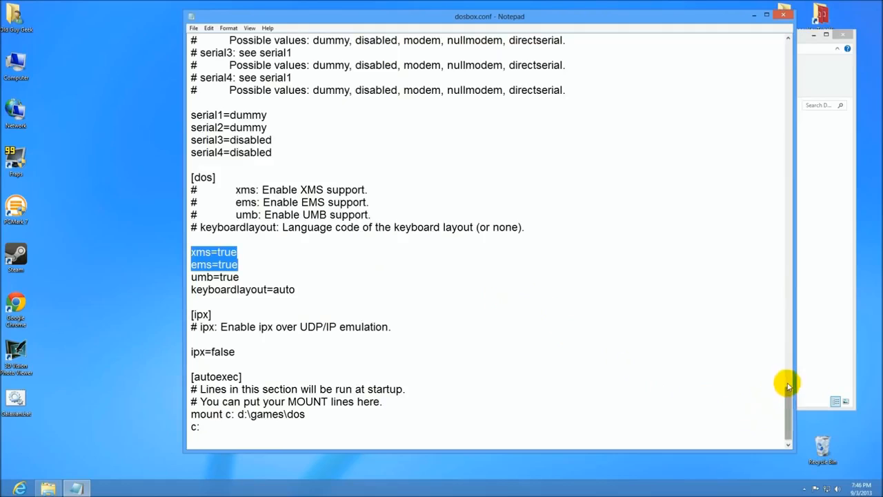
left_click_drag(788, 385, 789, 394)
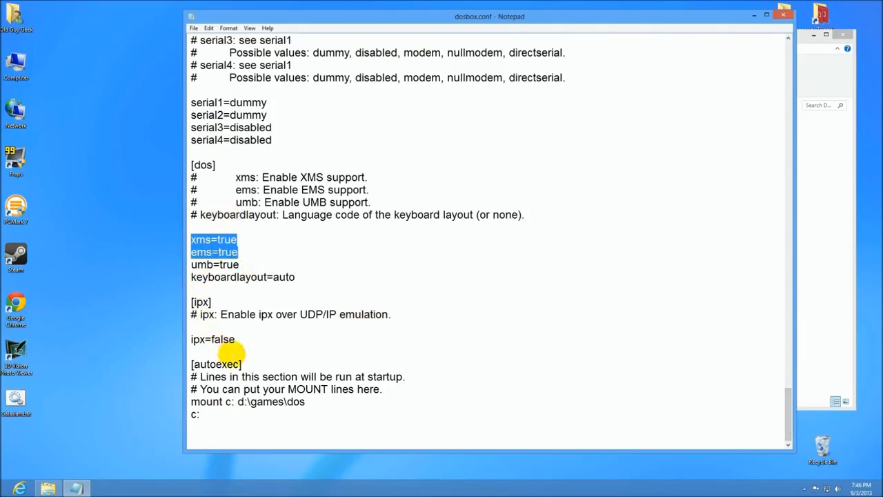
left_click(207, 414)
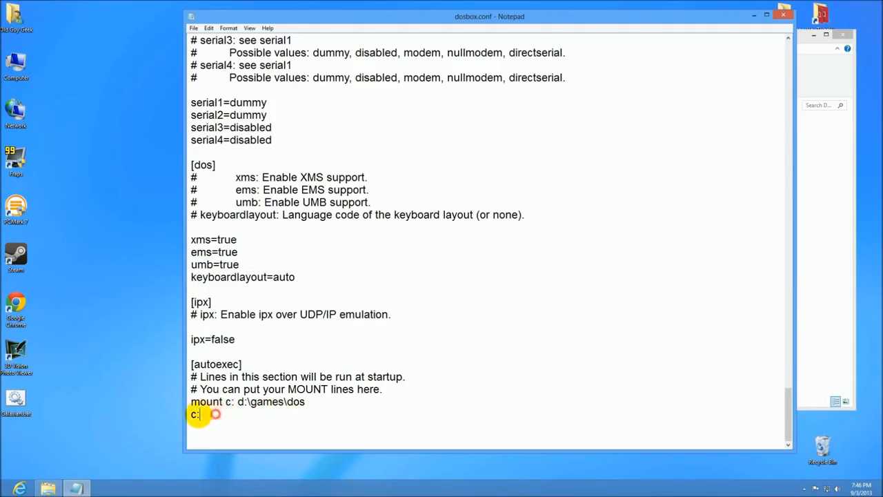
left_click_drag(198, 413, 191, 403)
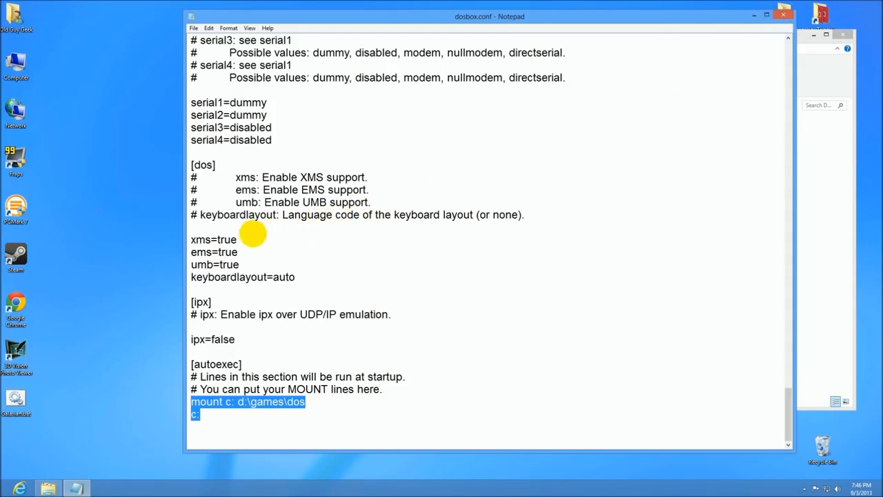
left_click_drag(246, 265, 191, 239)
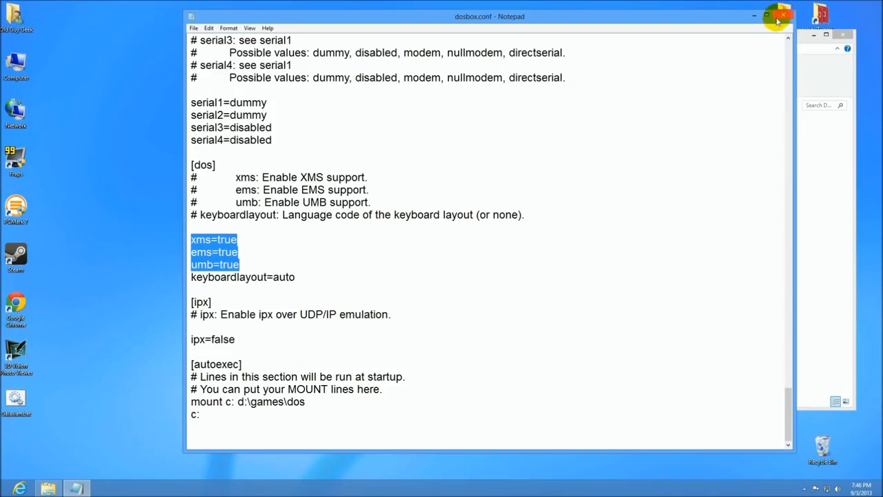
- Close dosbox.conf without changes and launch DOSBox.exe from the DOSBox-0.74 folder
scroll(790, 56, "up", 20)
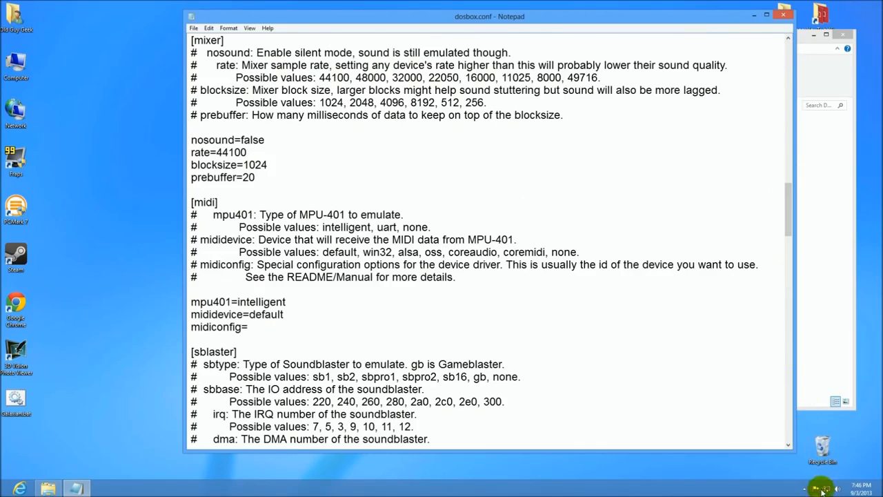
left_click(782, 15)
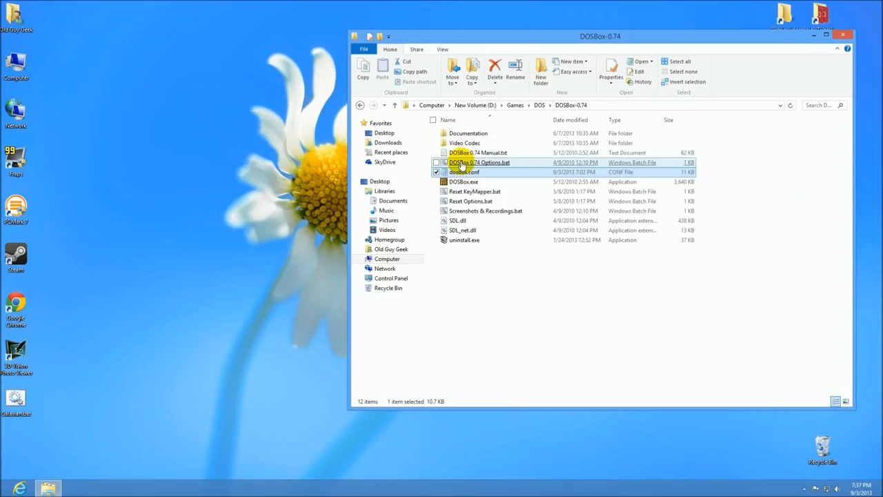
double_click(464, 183)
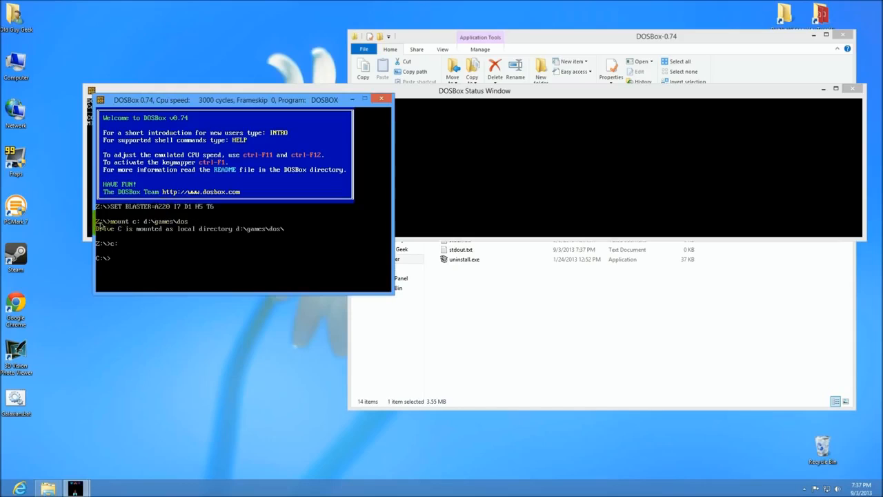
- Bring the DOSBox-0.74 folder window in File Explorer forward and go up to the DOS folder
left_click(596, 34)
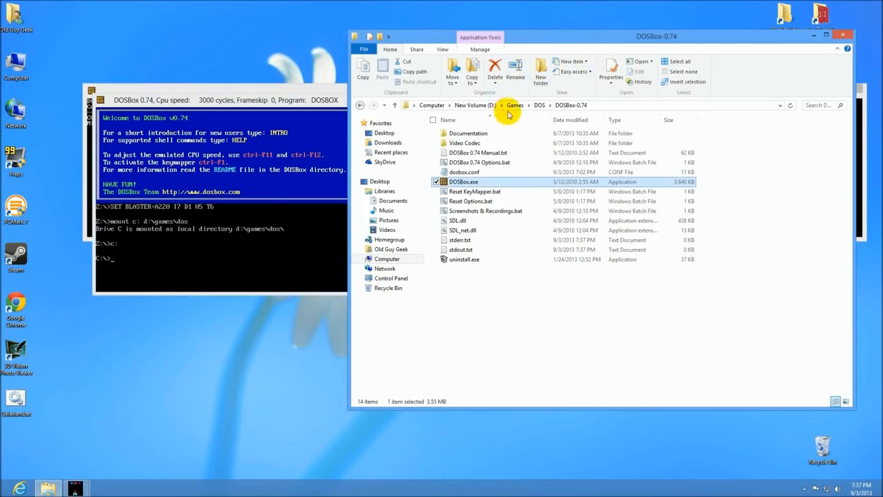
left_click(539, 105)
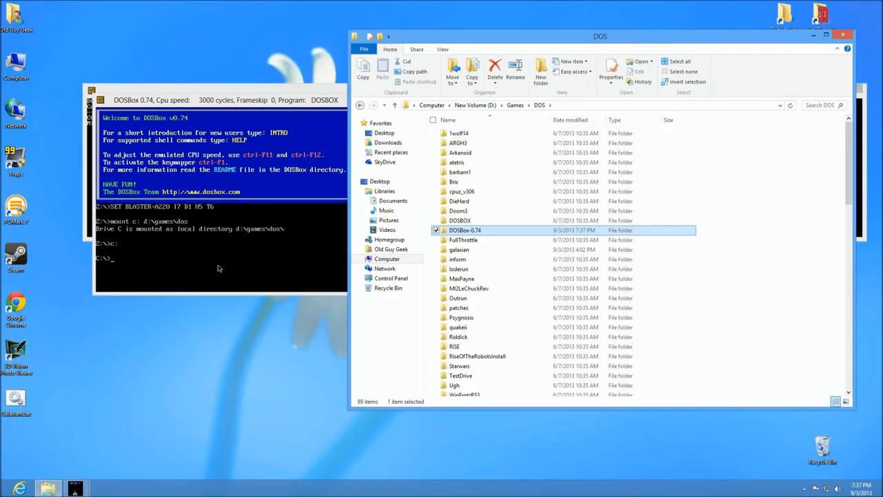
key("d")
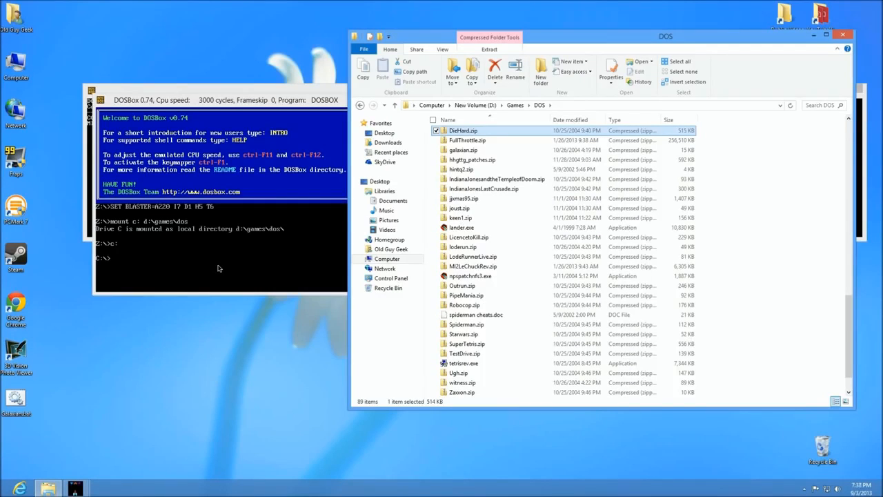
- List the contents of the mounted C: drive in DOSBox one page at a time, through to the end
left_click(170, 261)
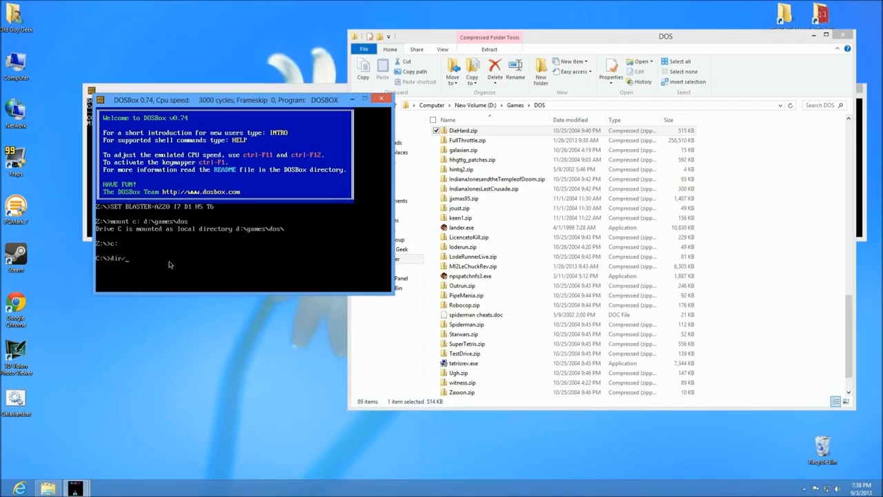
key("Return")
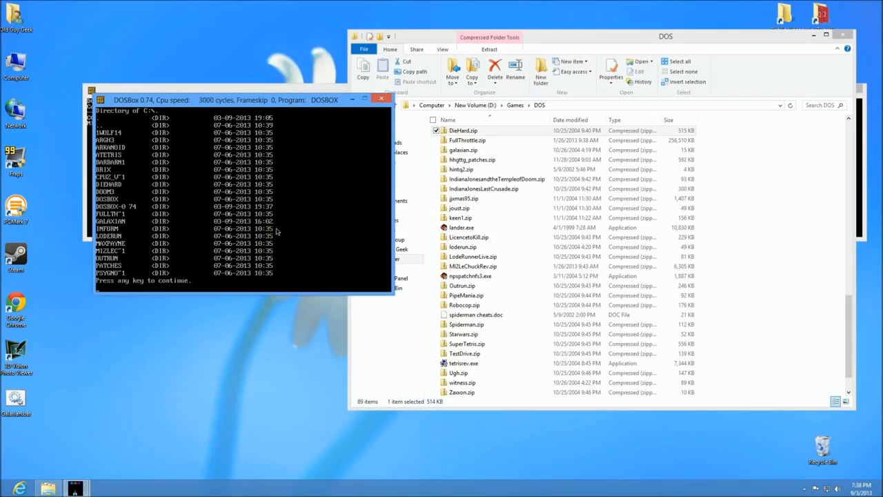
key("space")
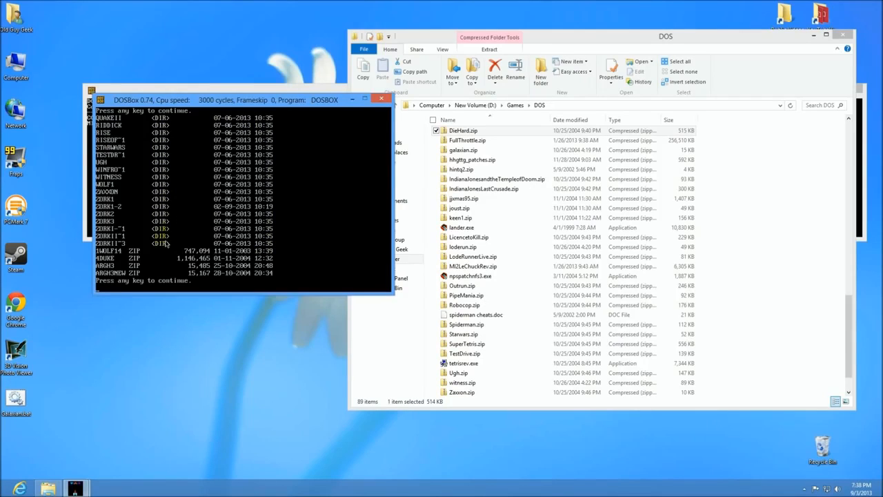
key("space")
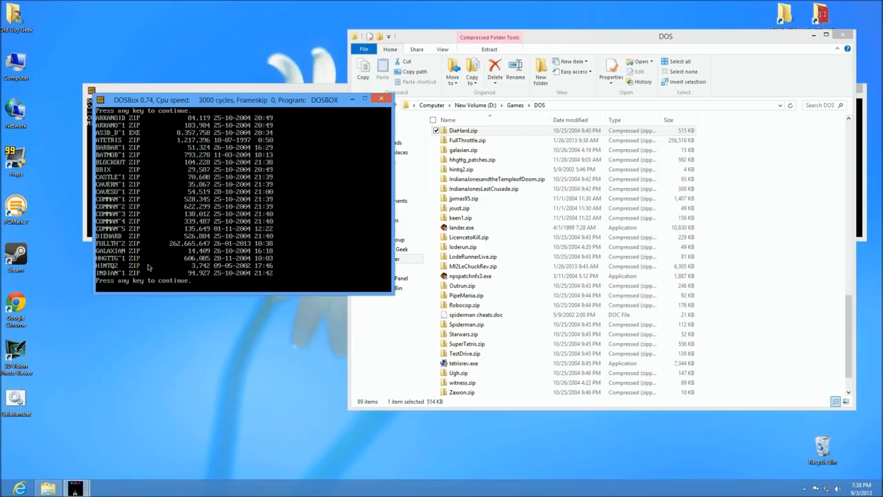
key("space")
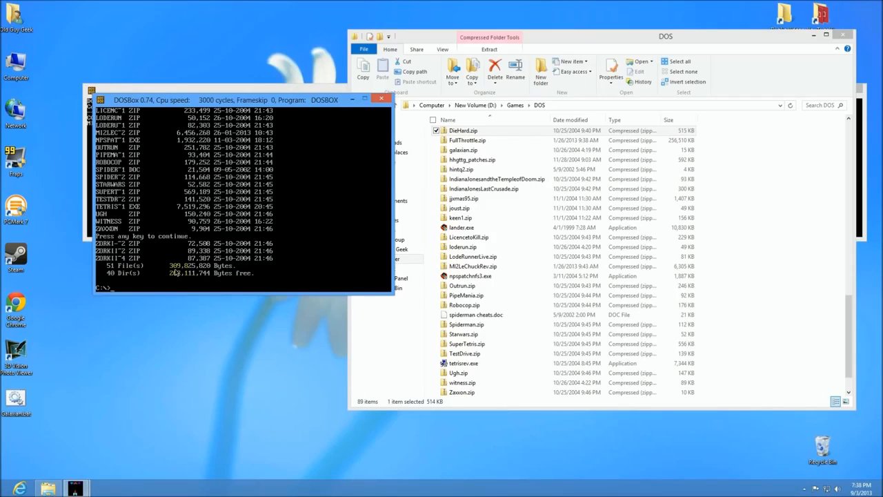
- Change to the galaxian directory in DOSBox and run the galaxian program
left_click(524, 172)
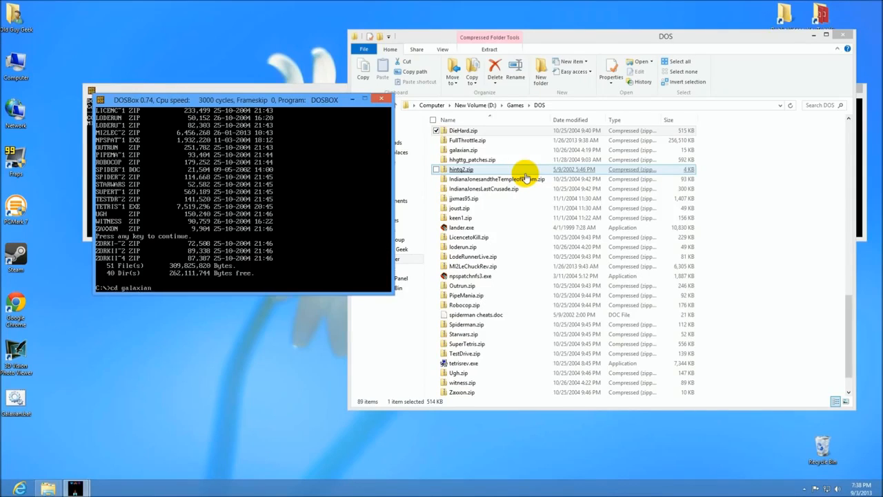
key("Return")
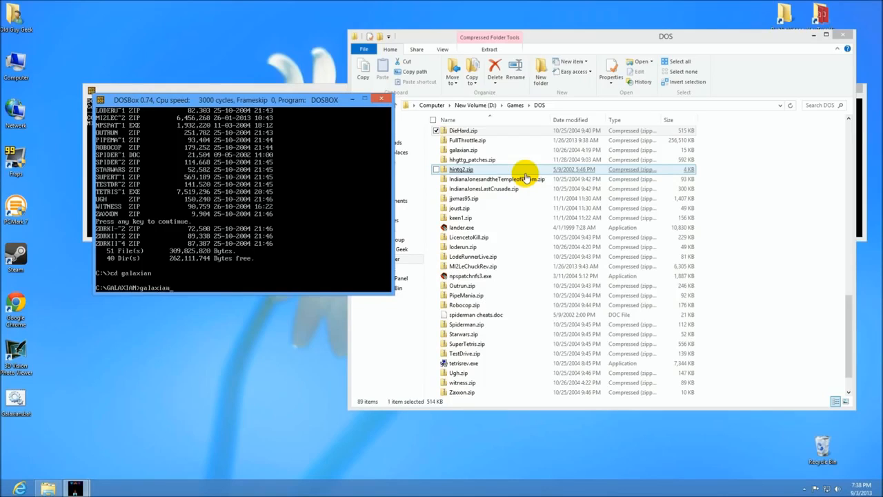
key("Return")
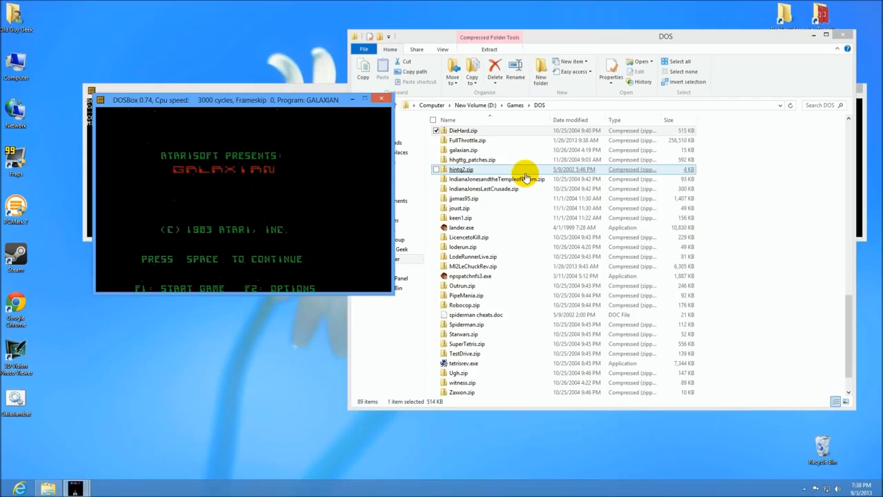
- Continue past the Galaxian title screen, start a one-player game, and close DOSBox
key("space")
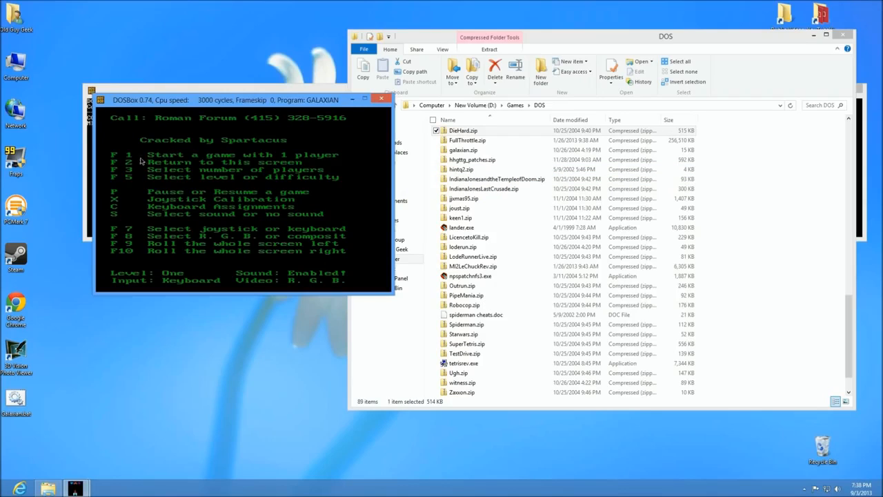
key("F1")
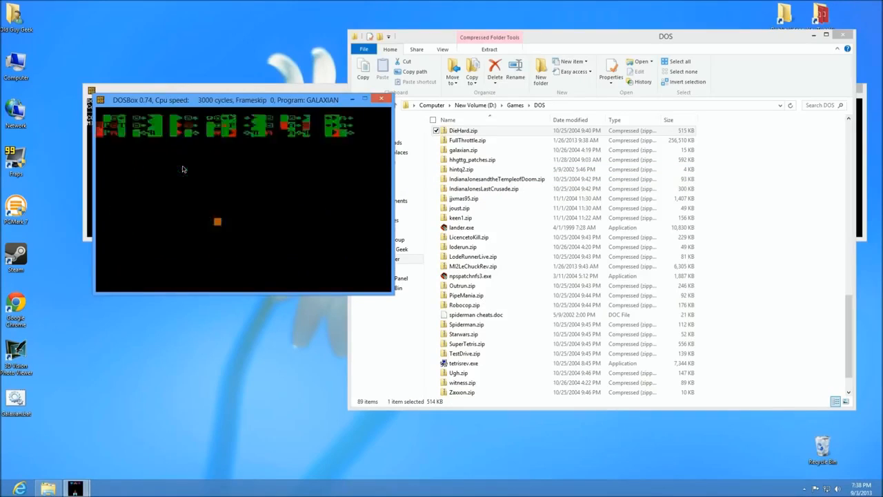
left_click(382, 99)
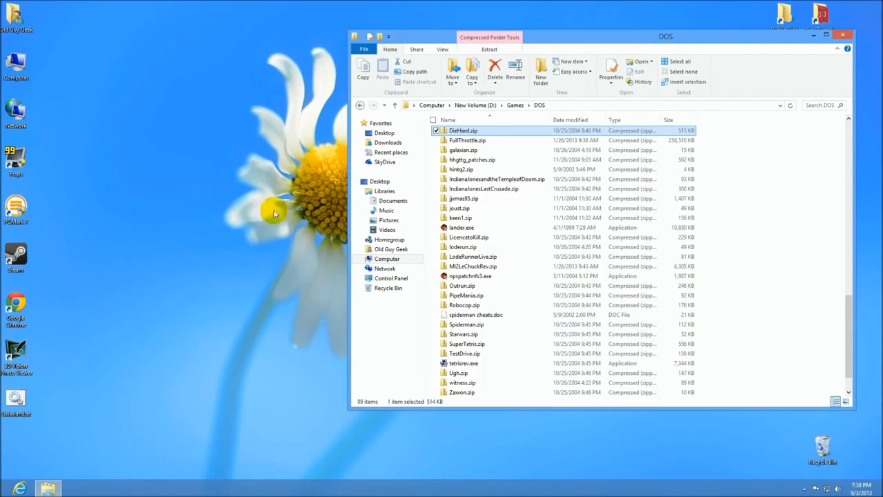
- Open the DOSBox-0.74 folder inside the DOS folder and create a shortcut to DOSBox.exe there
left_click(849, 131)
left_click(849, 131)
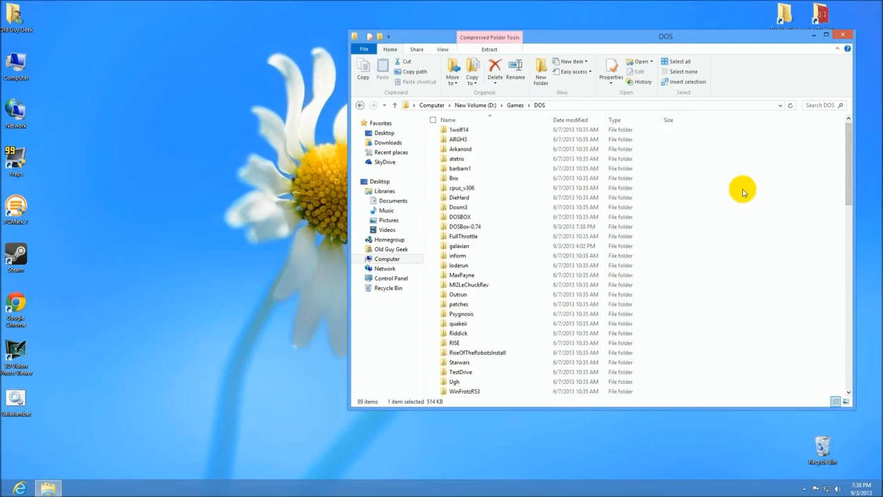
double_click(474, 228)
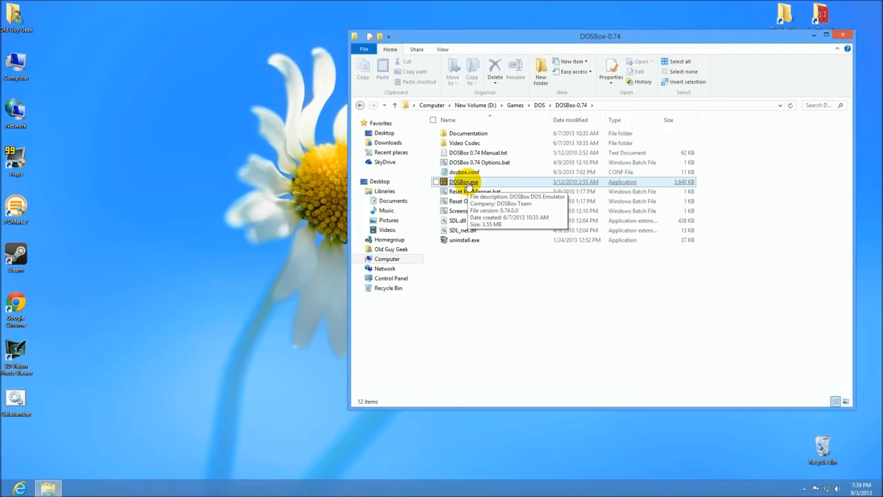
right_click(461, 182)
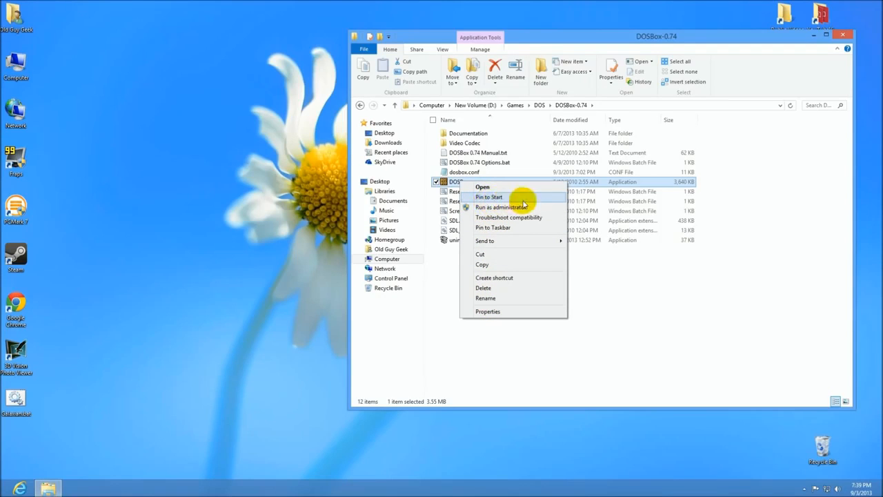
left_click(445, 273)
double_click(468, 182)
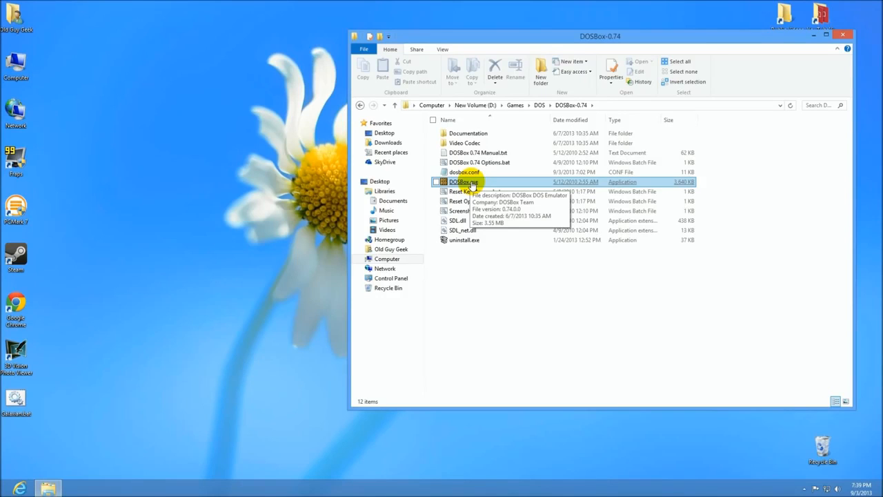
right_click(473, 184)
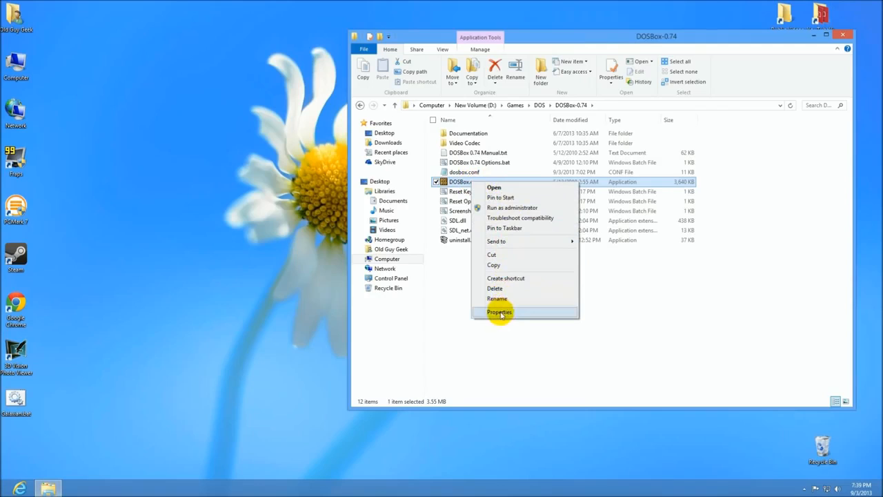
left_click(504, 278)
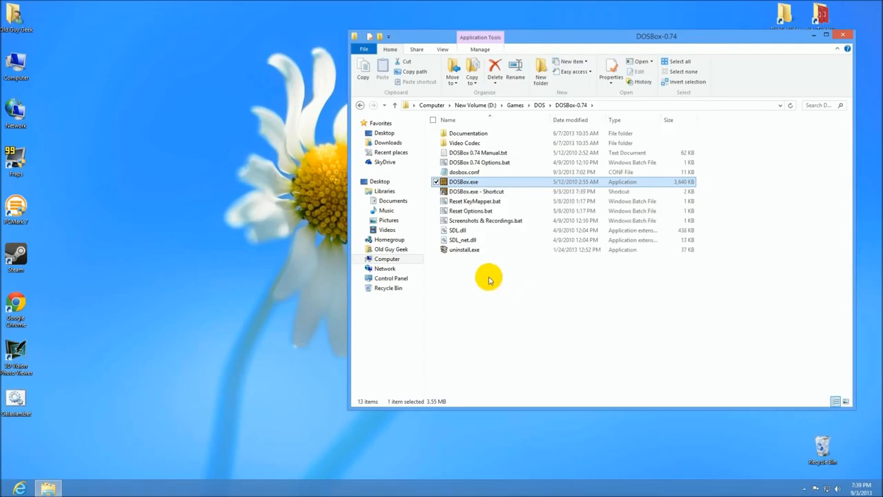
- Rename the new DOSBox.exe shortcut to Galaxian
right_click(476, 194)
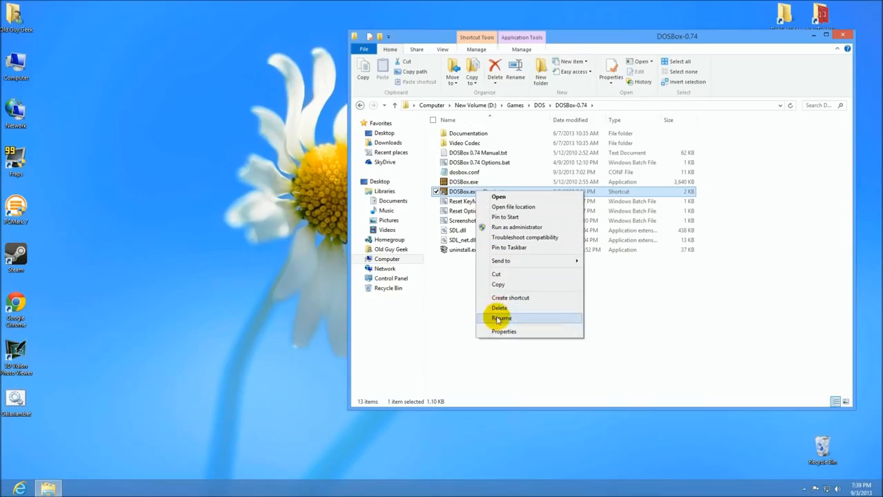
left_click(545, 318)
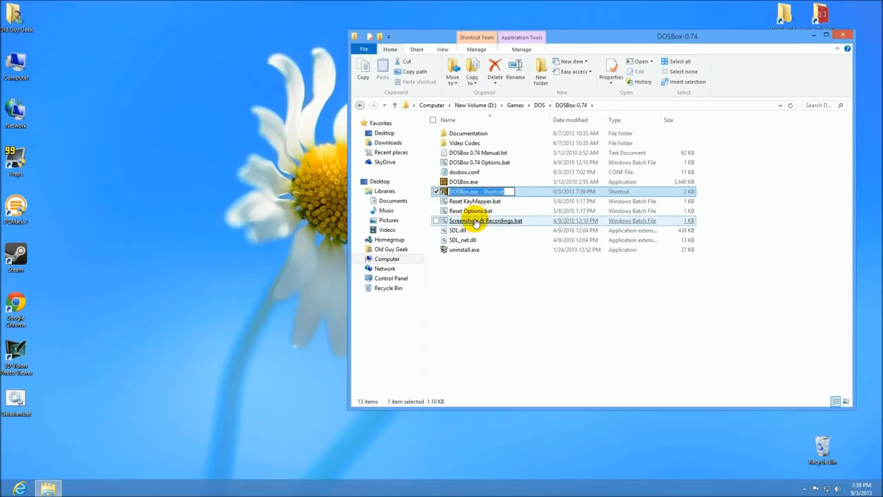
type("Galaxia")
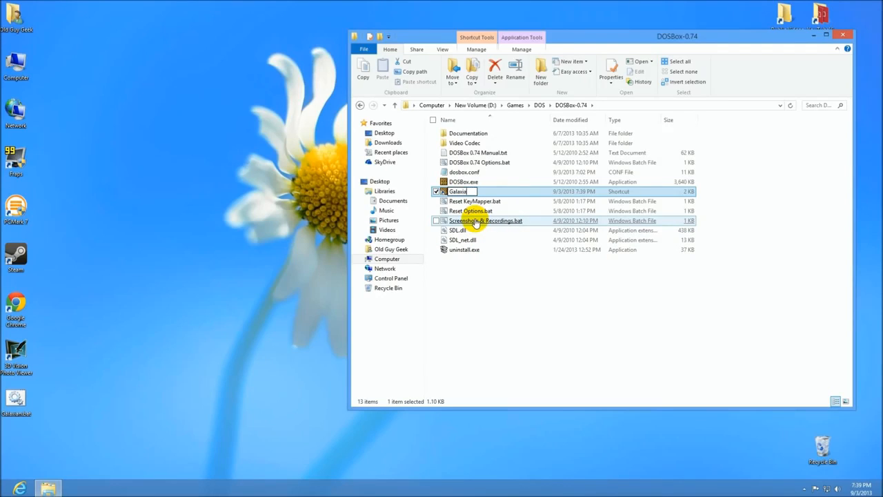
key("Return")
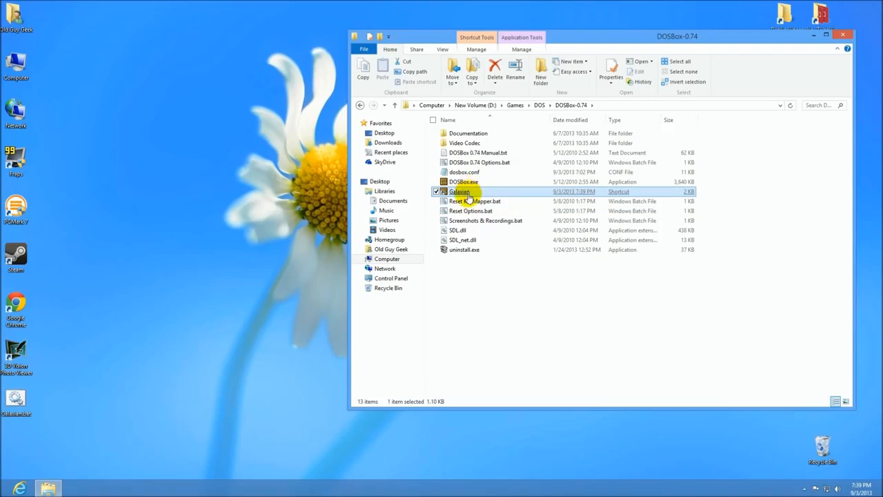
- In the Galaxian shortcut's properties, append -c galaxian\galaxian after DOSBox.exe in the target
right_click(467, 196)
left_click(491, 337)
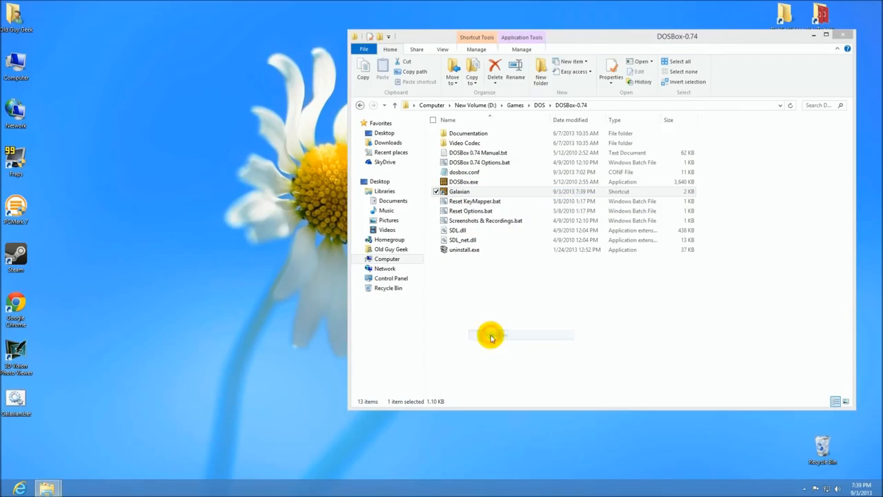
left_click_drag(523, 277, 604, 278)
left_click(624, 277)
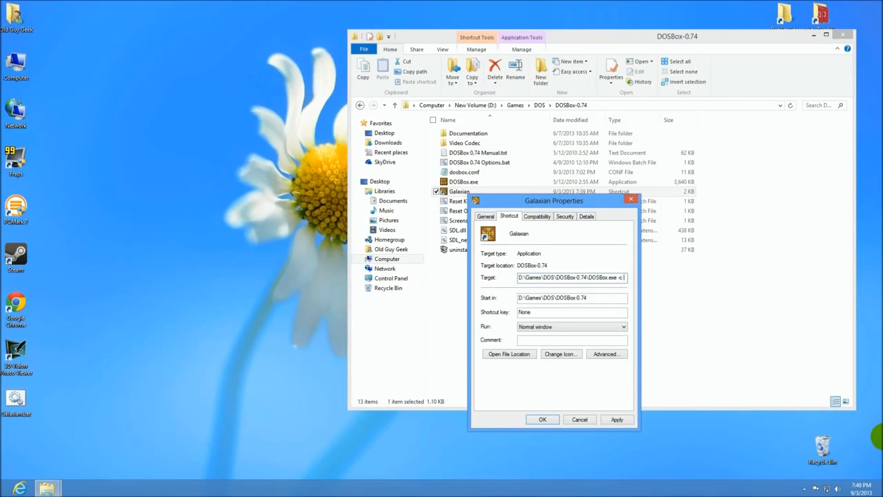
type("-c galaxian")
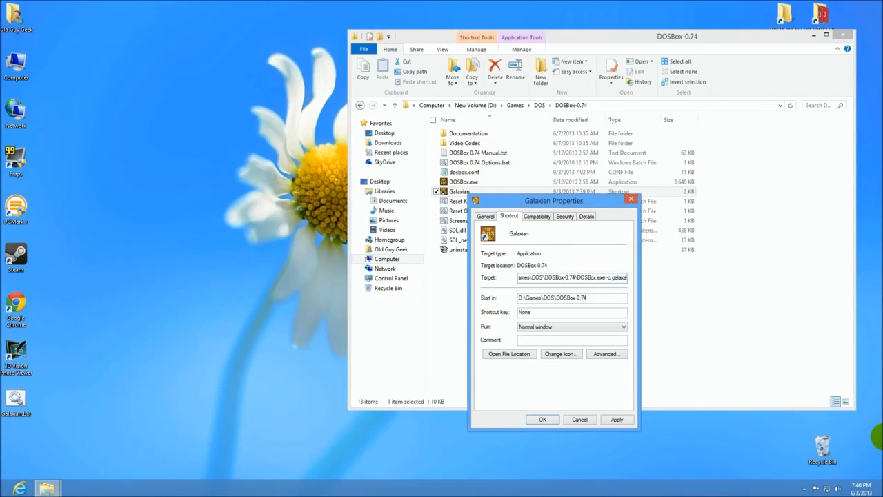
key("BackSpace")
key("BackSpace")
key("BackSpace")
type("ian\\gal")
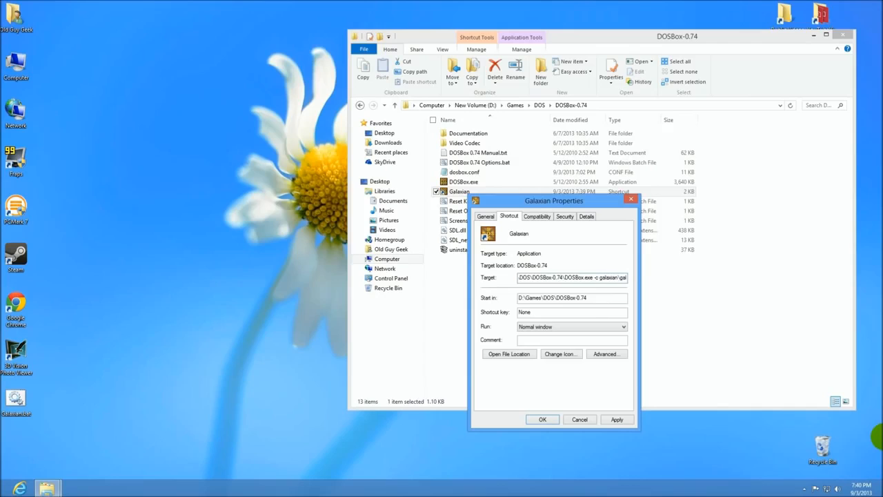
type("axian")
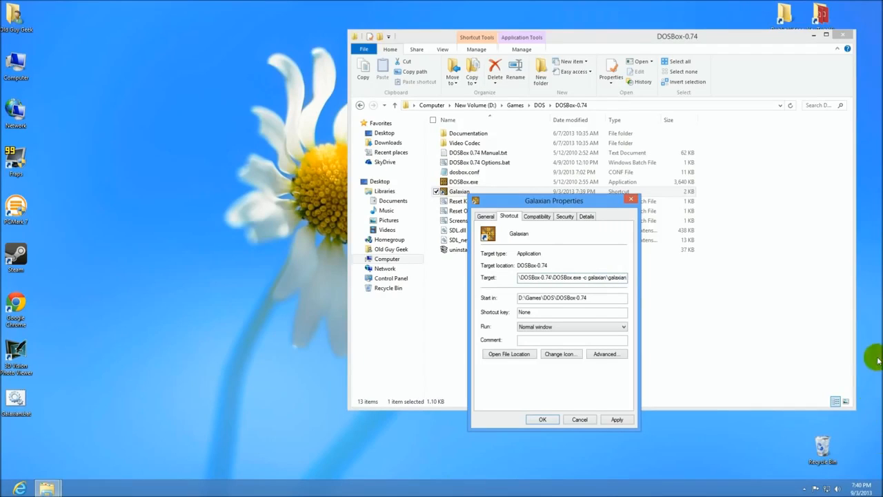
- Start changing the Galaxian shortcut's icon and browse to the galaxian folder under D:\Games\DOS for an icon file
left_click(556, 356)
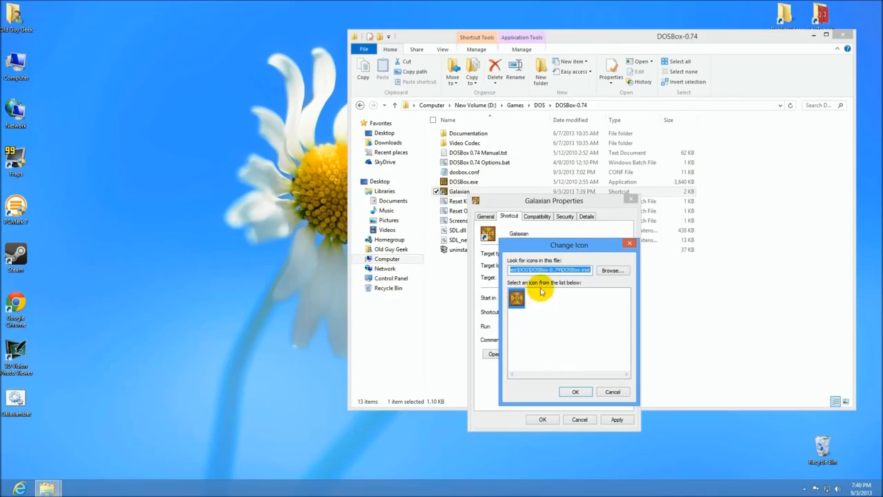
mouse_move(562, 269)
left_mouse_down()
mouse_move(586, 269)
mouse_move(577, 269)
left_mouse_up()
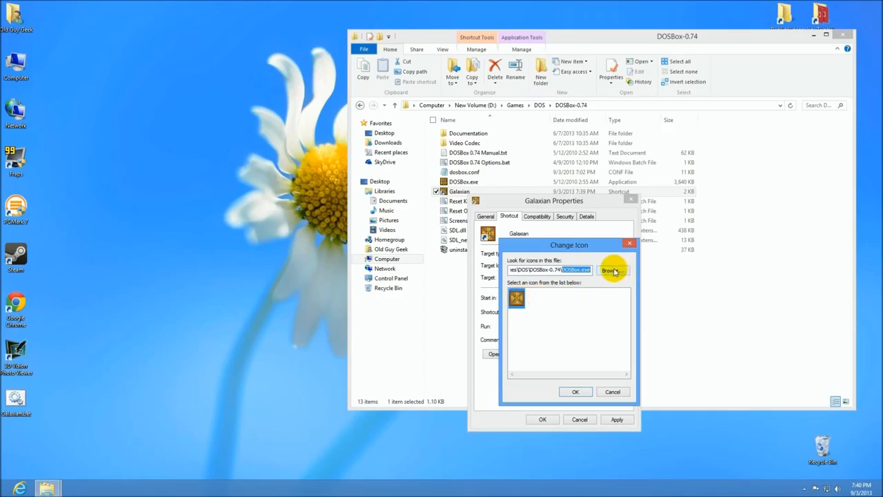
left_click(611, 271)
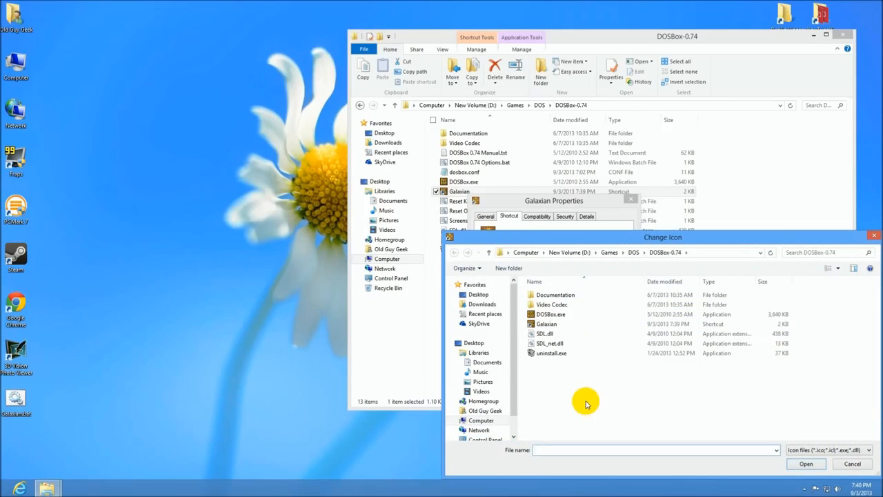
left_click(633, 252)
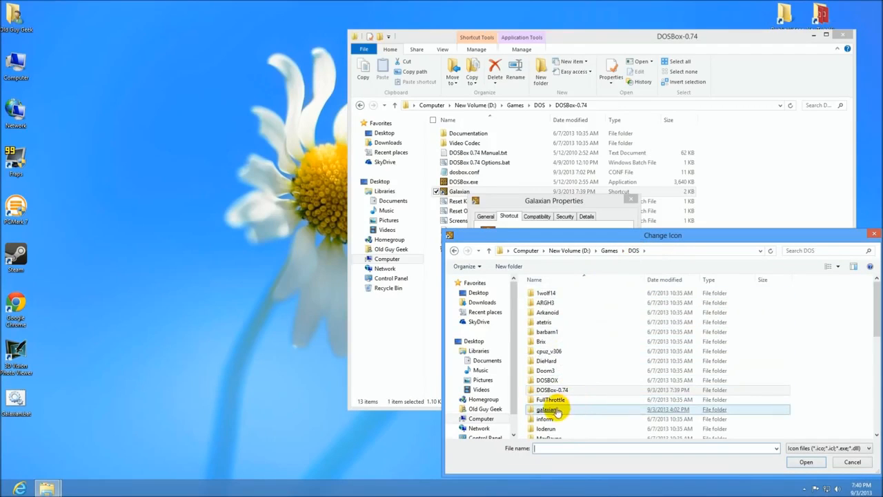
double_click(544, 411)
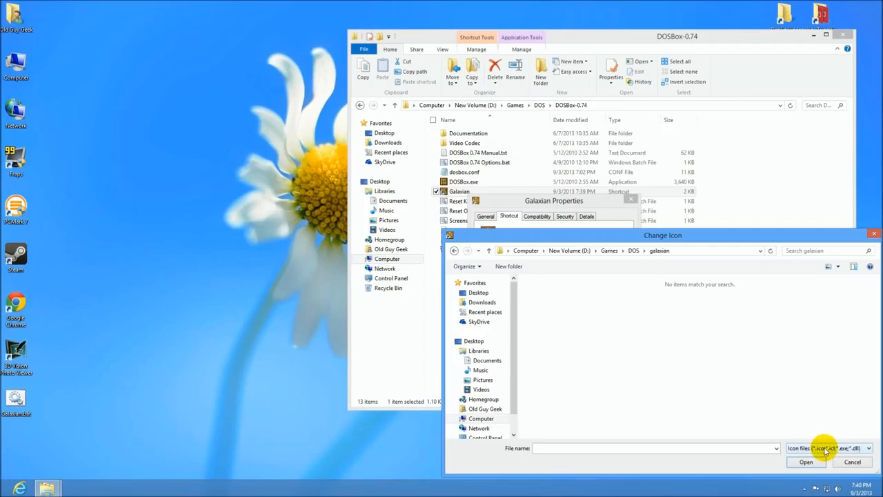
- Show all file types in the icon browser and open galaxian.gif in Paint
left_click(862, 449)
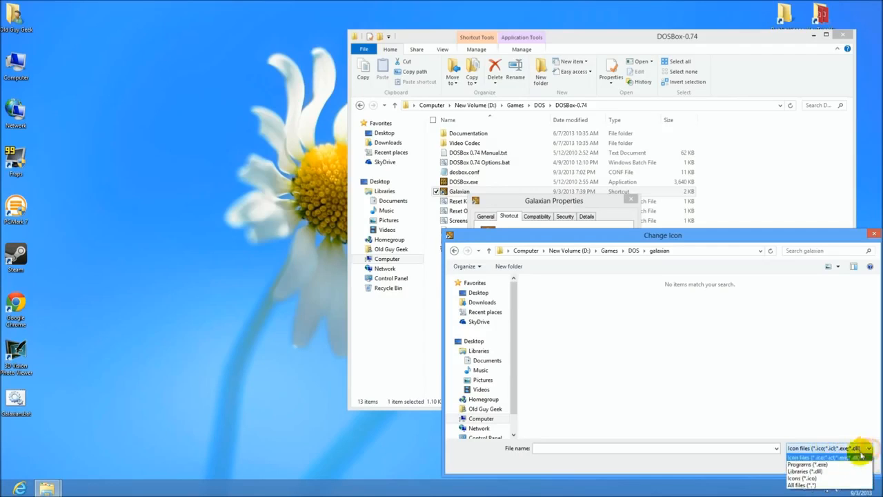
left_click(807, 484)
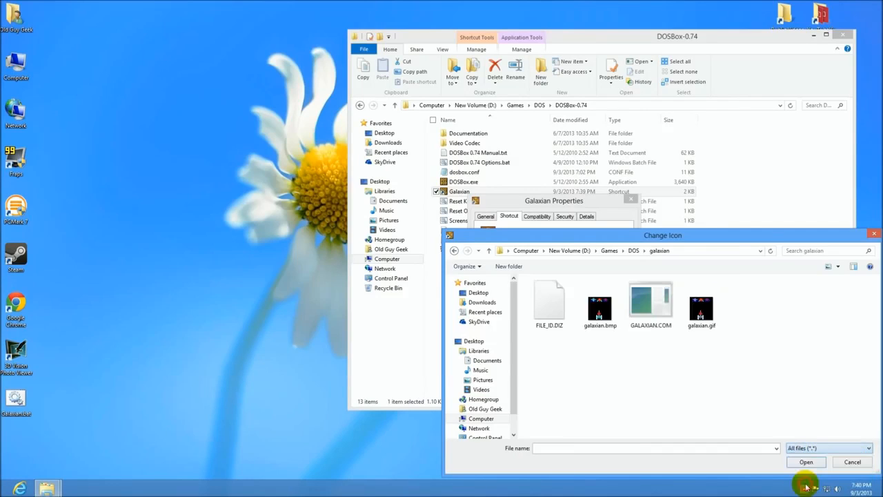
left_click(702, 312)
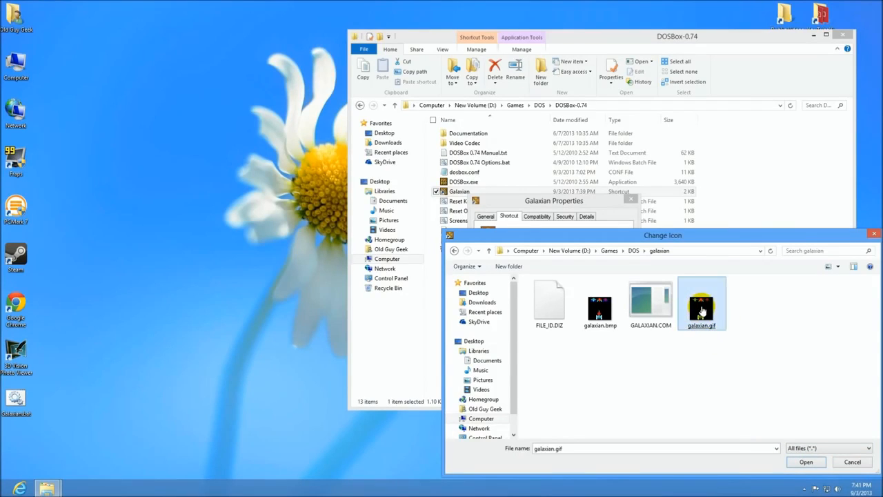
right_click(702, 310)
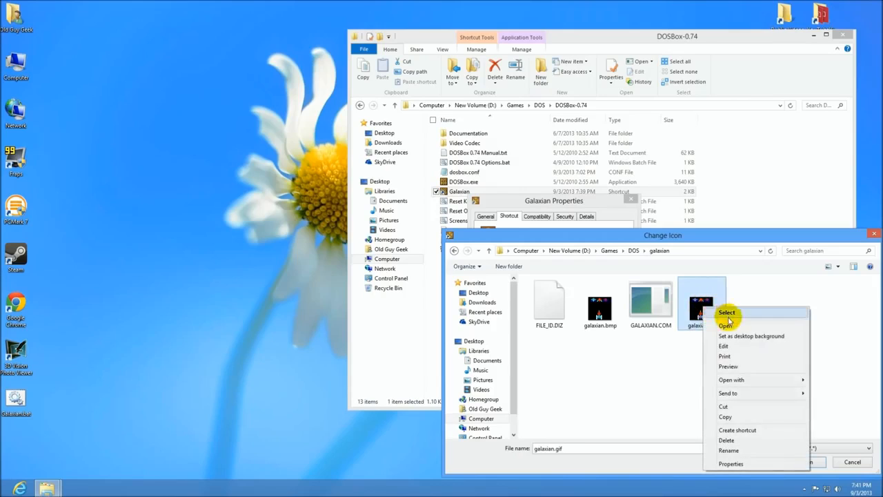
mouse_move(726, 381)
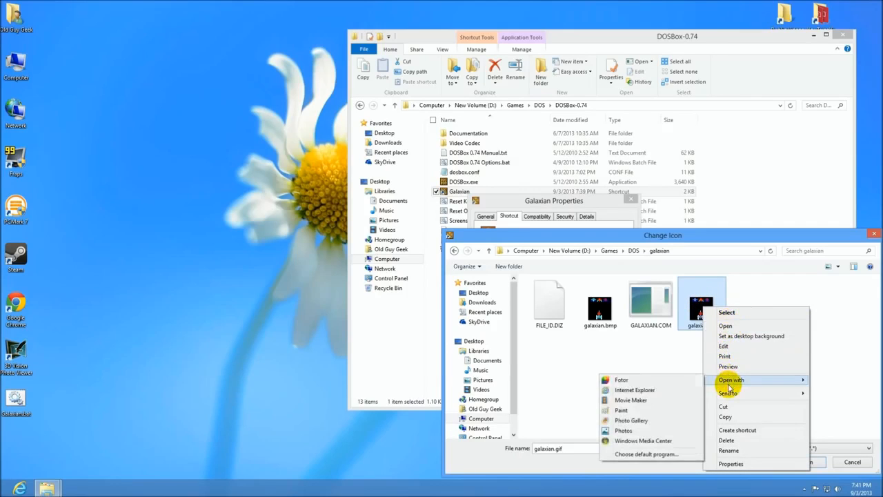
left_click(623, 410)
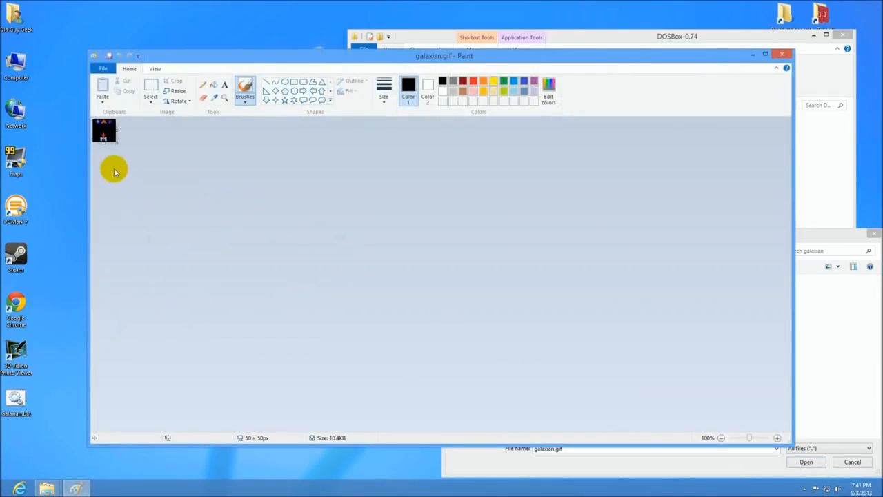
- Save the picture as the 24-bit bitmap galaxian.bmp in the galaxian folder, overwriting the existing file, and close Paint
left_click(103, 69)
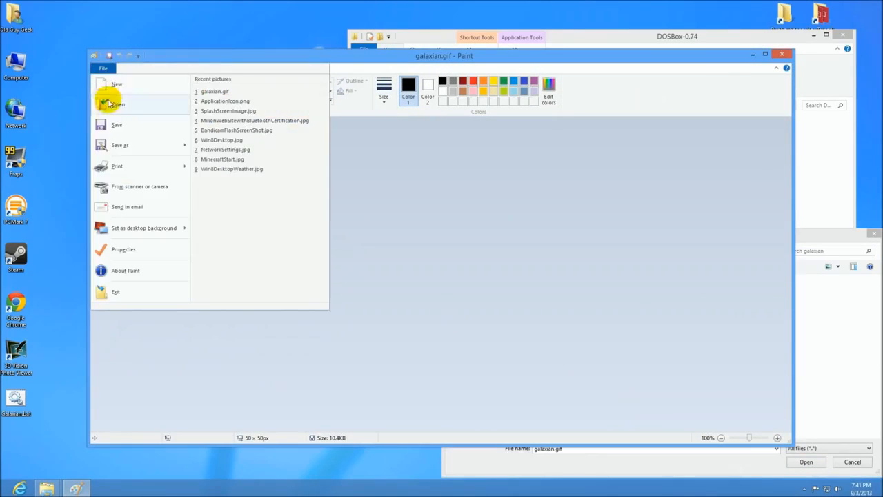
mouse_move(115, 147)
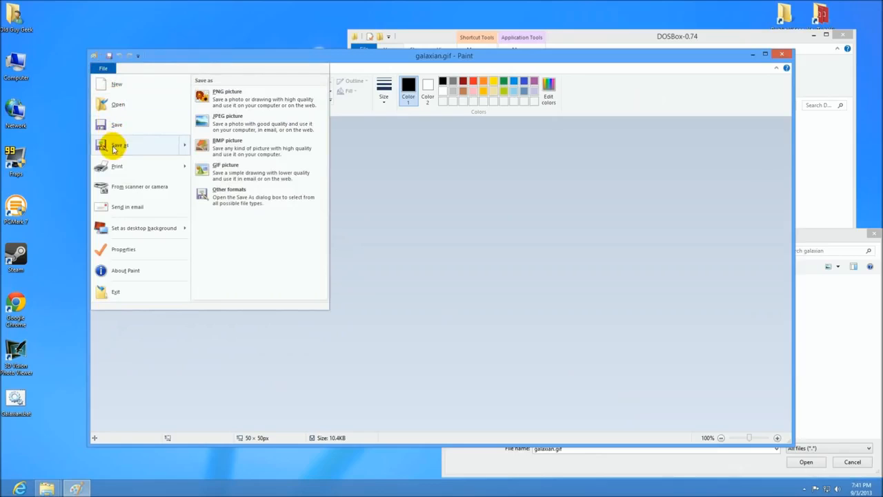
left_click(236, 150)
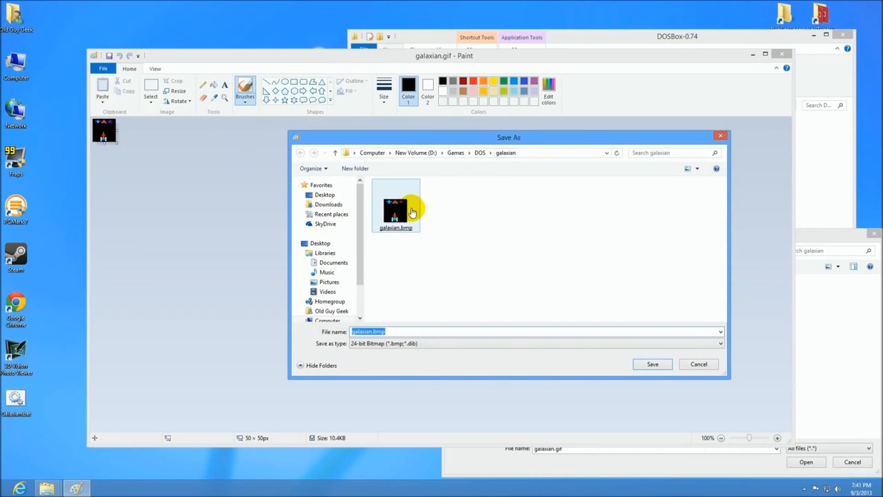
left_click(650, 363)
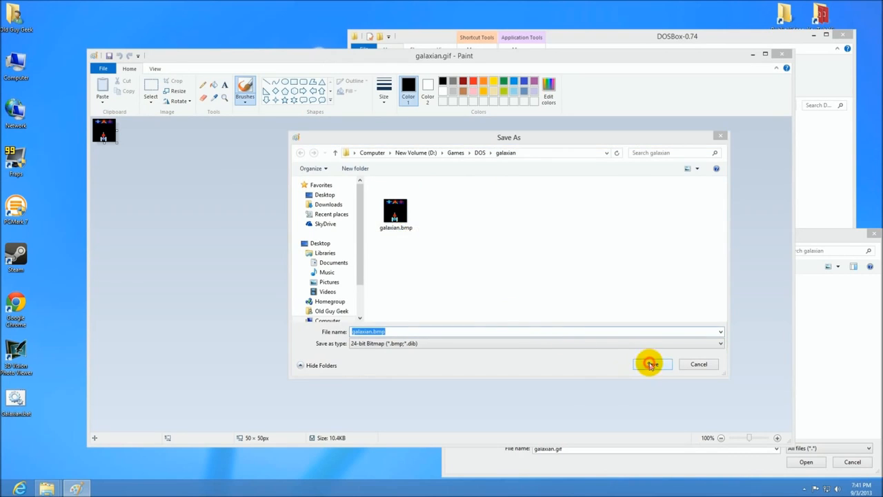
left_click(465, 247)
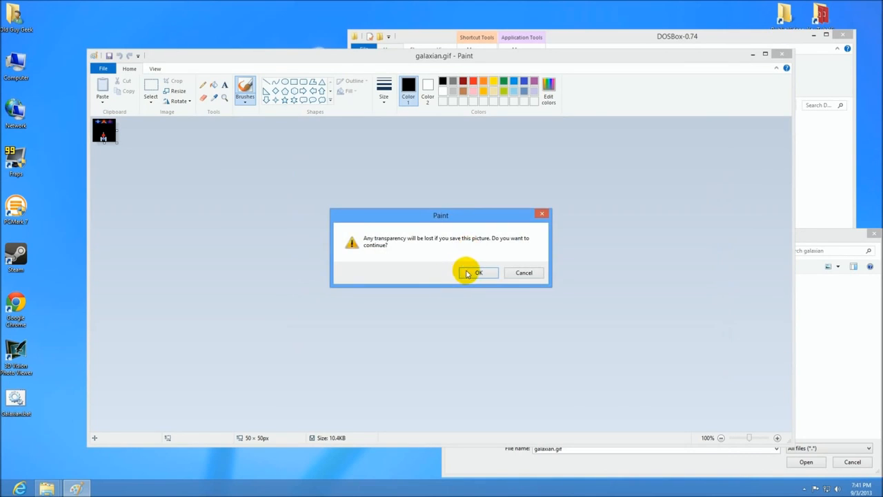
left_click(469, 270)
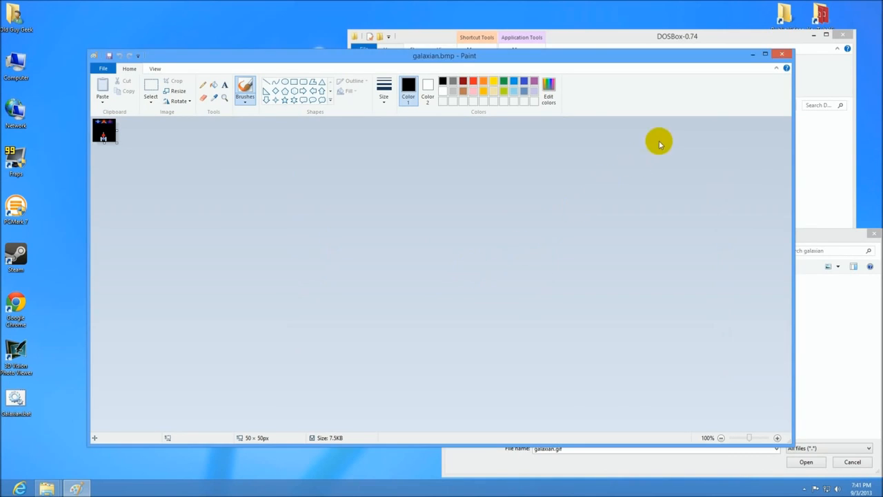
left_click(782, 54)
- Choose galaxian.bmp as the Galaxian shortcut's icon and save the shortcut's properties
left_click(599, 307)
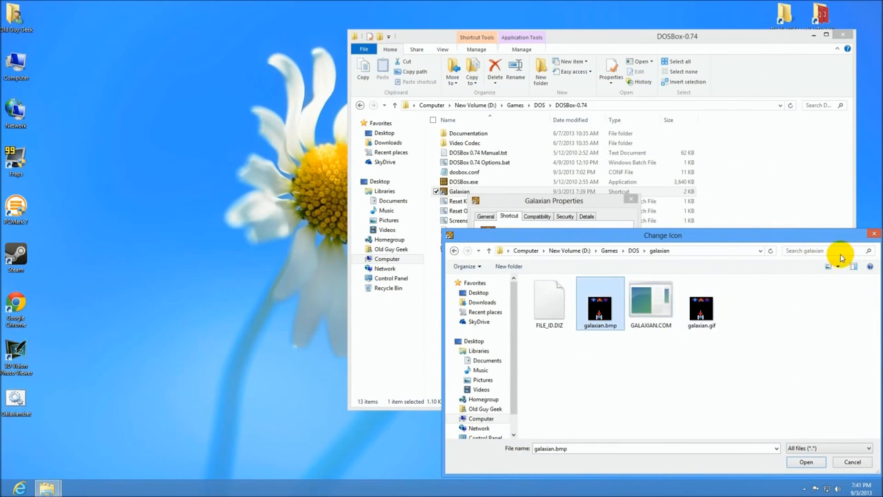
left_click_drag(838, 237, 816, 196)
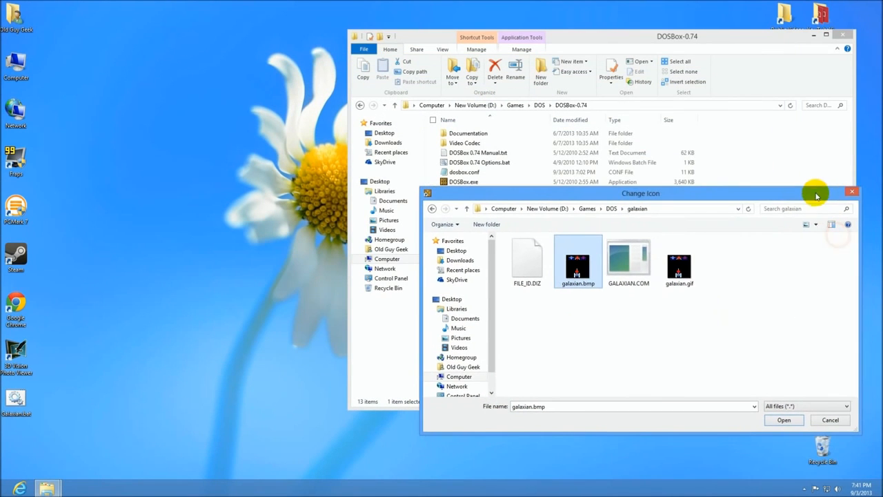
double_click(583, 273)
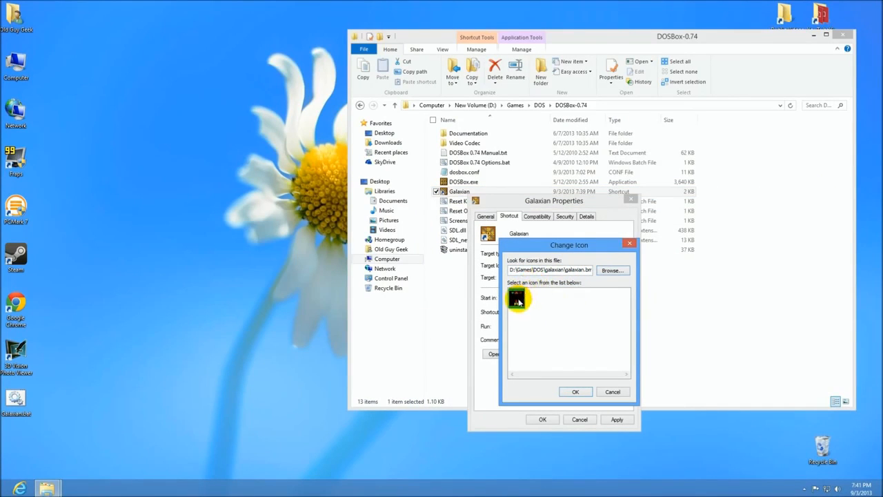
left_click(575, 392)
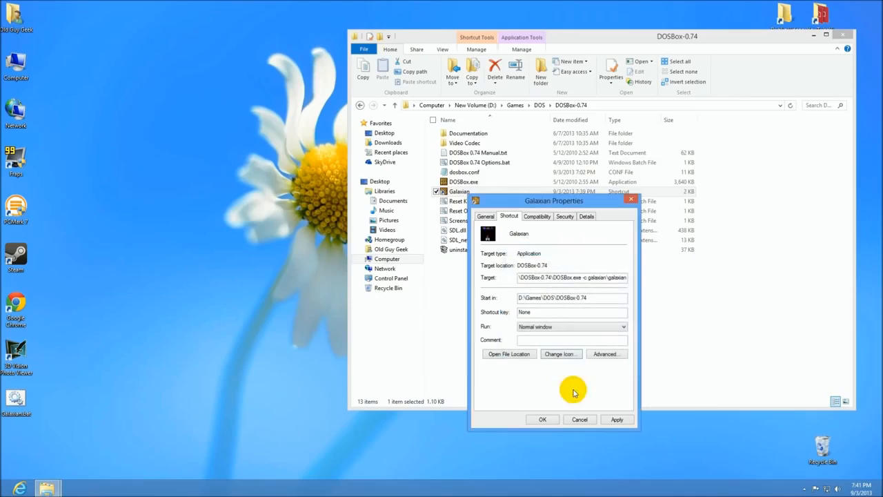
left_click(543, 419)
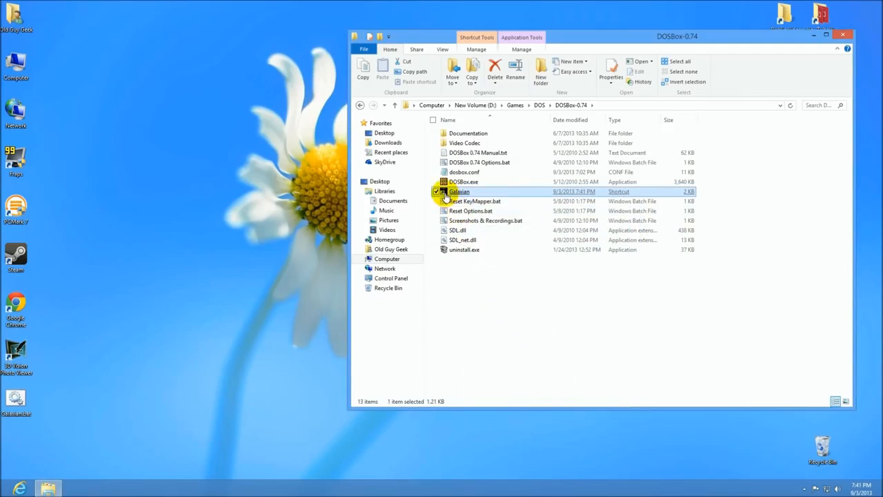
- Pin the Galaxian shortcut in the DOSBox-0.74 folder to the Start screen
left_click_drag(450, 192, 465, 197)
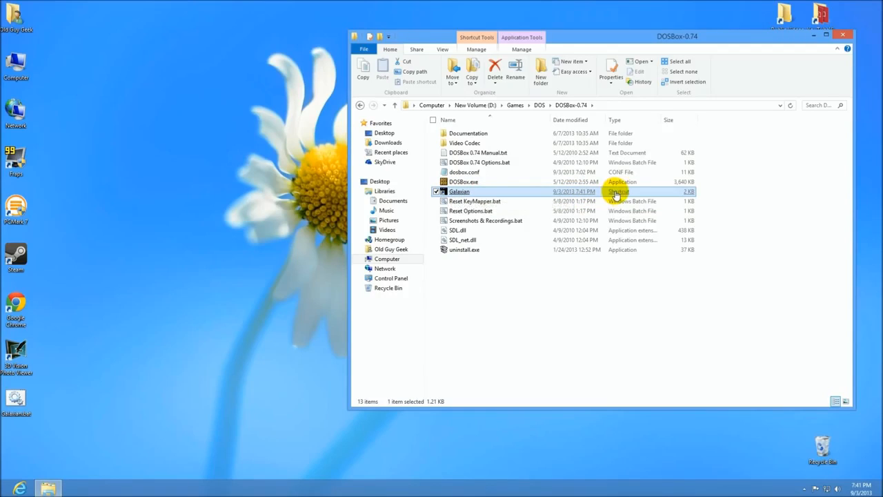
right_click(467, 194)
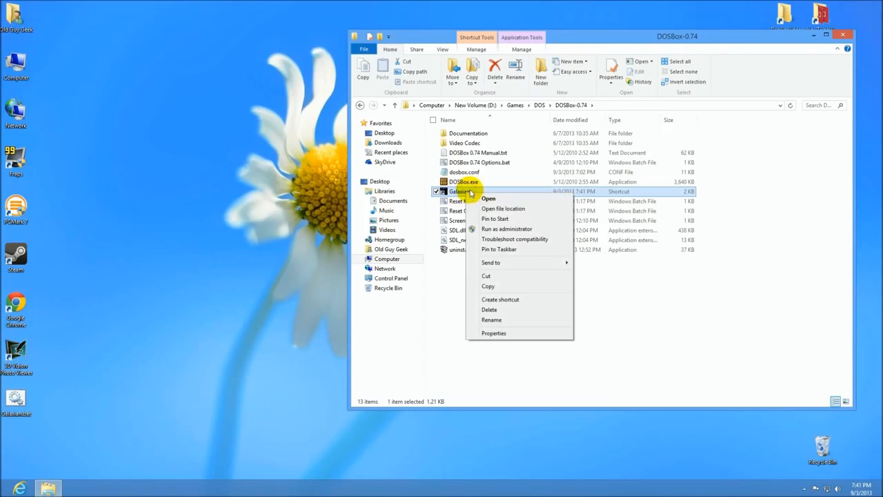
left_click(496, 219)
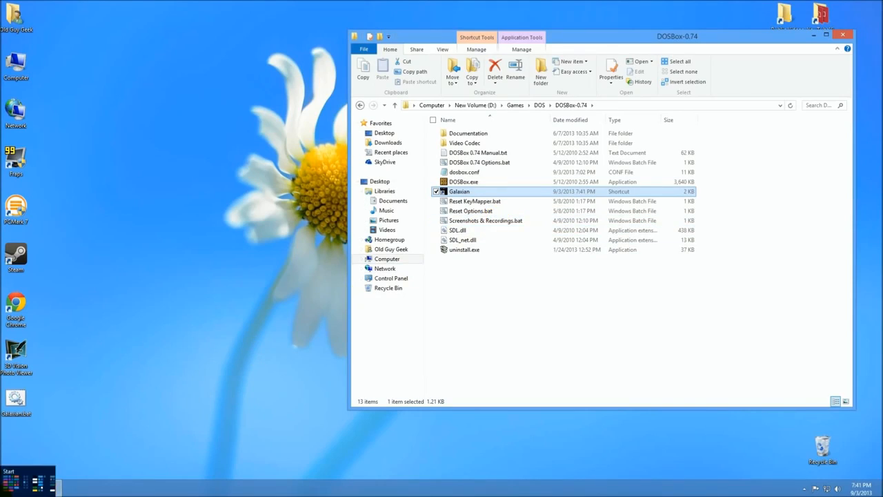
- Unpin both the Galaxian (2) tile and the older Galaxian tile from the Start screen
left_click(5, 491)
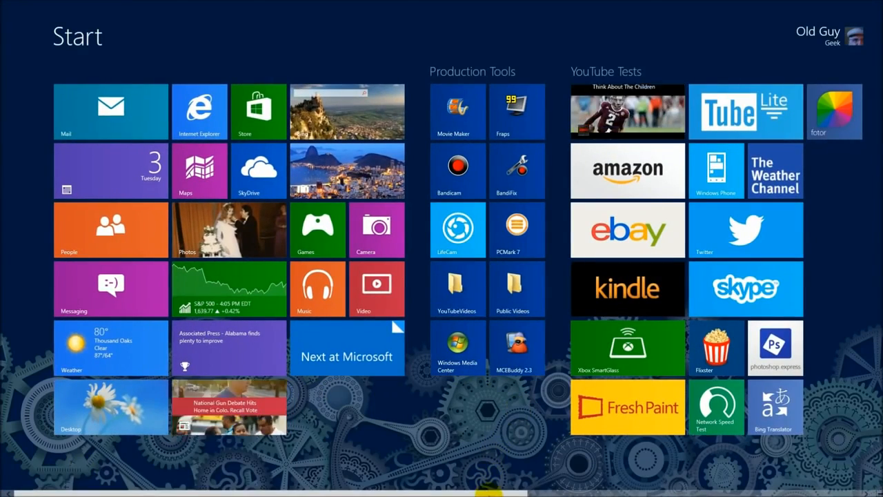
scroll(495, 476, "down", 5)
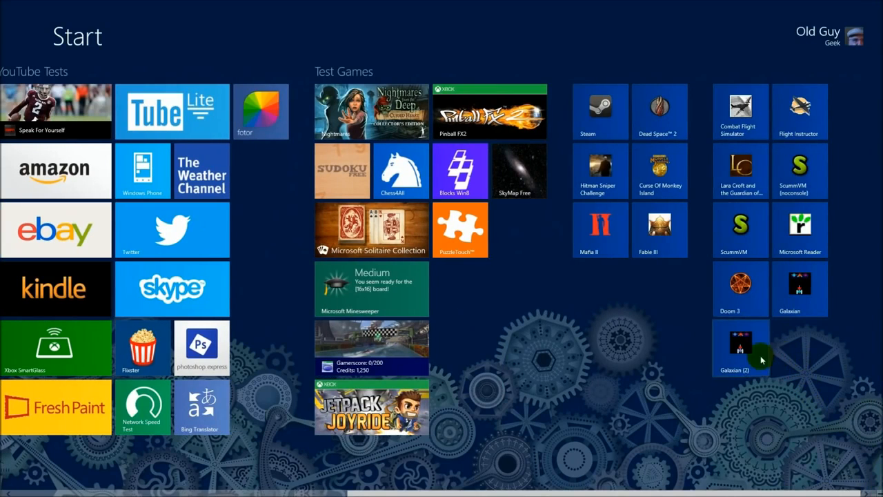
right_click(743, 345)
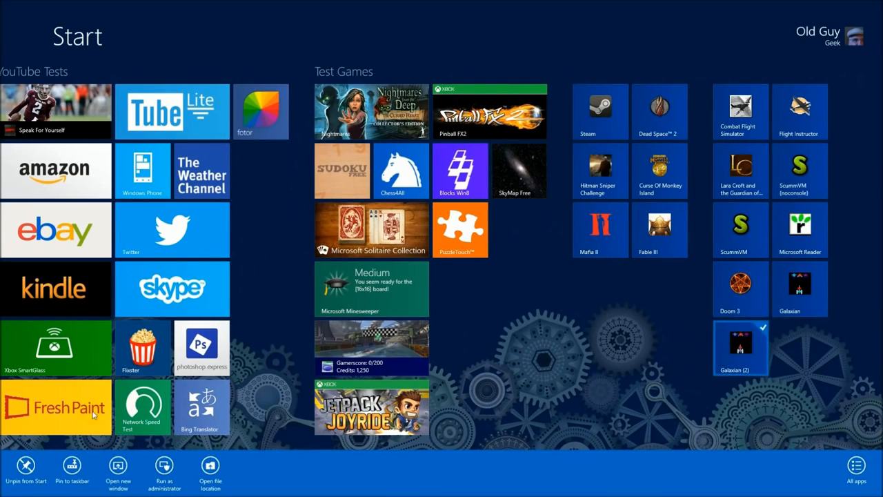
scroll(372, 407, "up", 1)
left_click(25, 464)
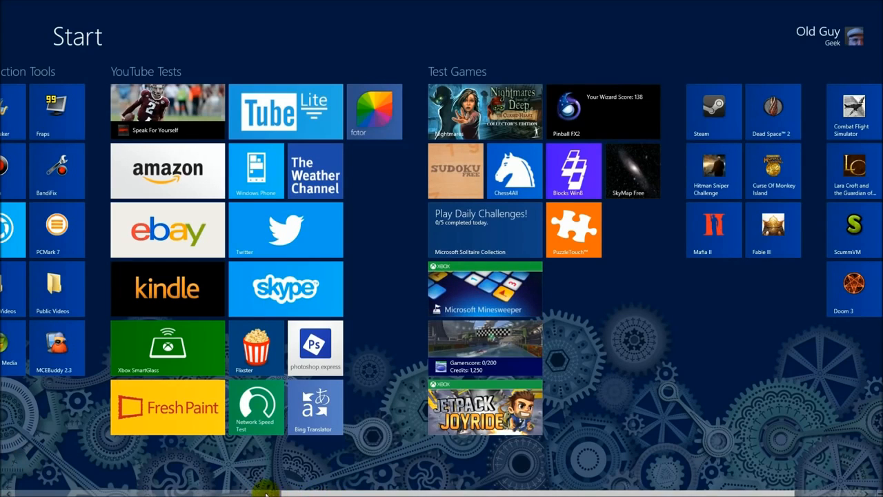
scroll(262, 489, "down", 1)
right_click(800, 293)
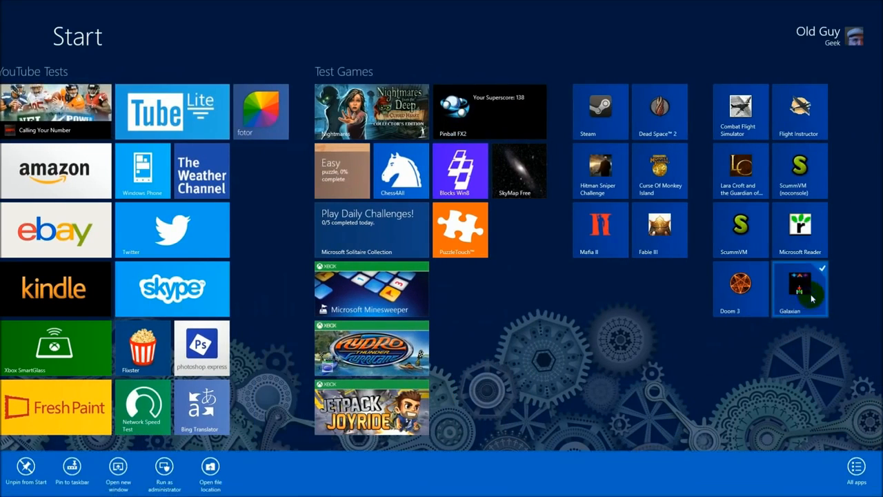
left_click(29, 473)
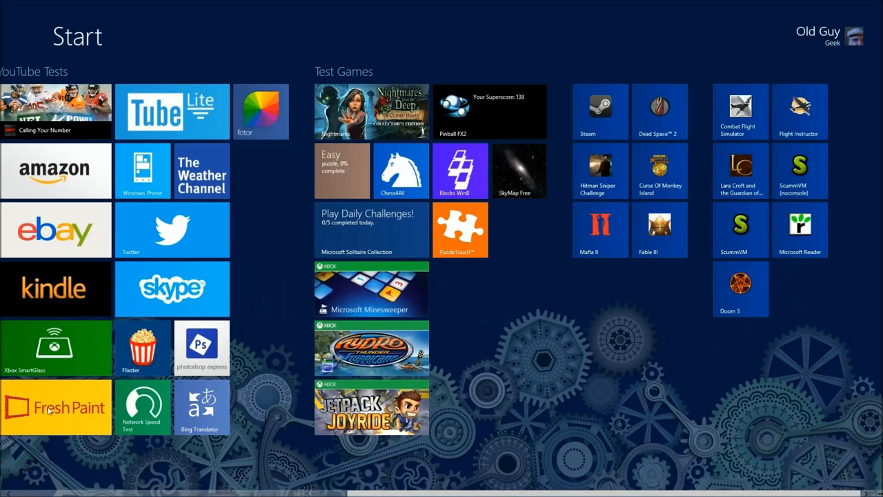
- Return to the desktop and pin the Galaxian shortcut to the Start screen again
left_click(39, 493)
left_click(87, 426)
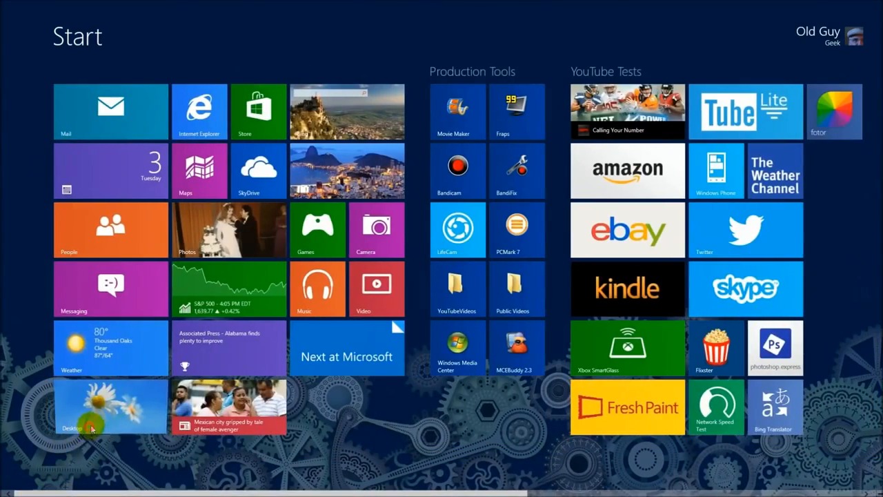
right_click(476, 192)
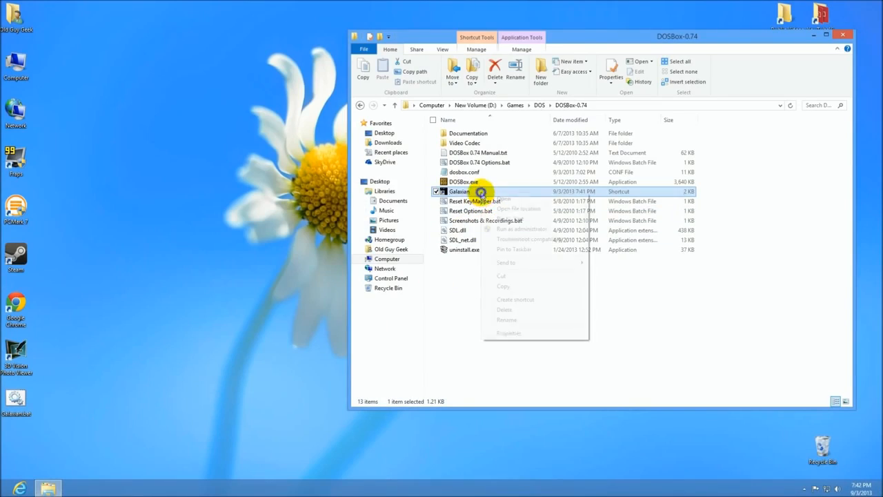
left_click(505, 220)
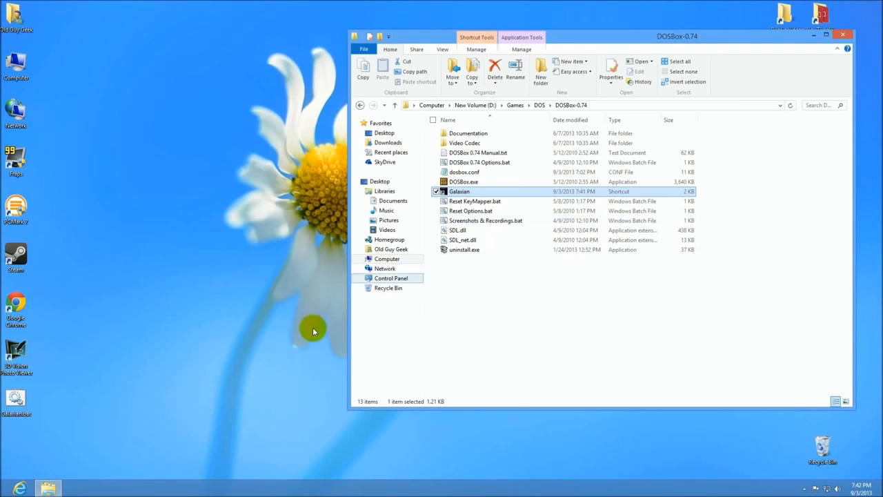
- Launch Galaxian from its Start screen tile and start a one-player game
left_click(47, 477)
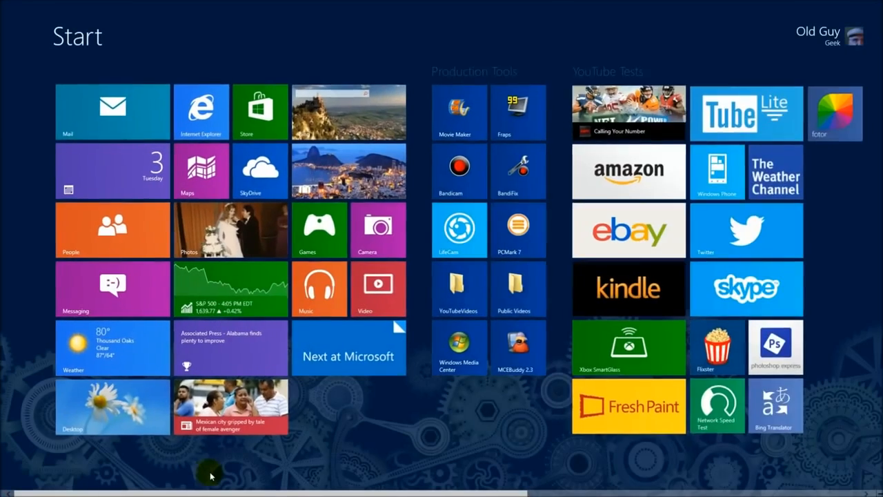
scroll(207, 492, "down", 5)
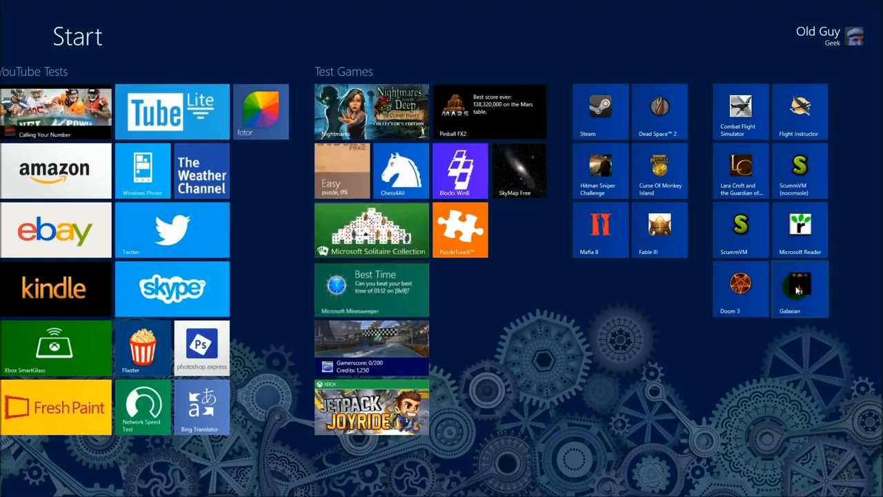
left_click(798, 289)
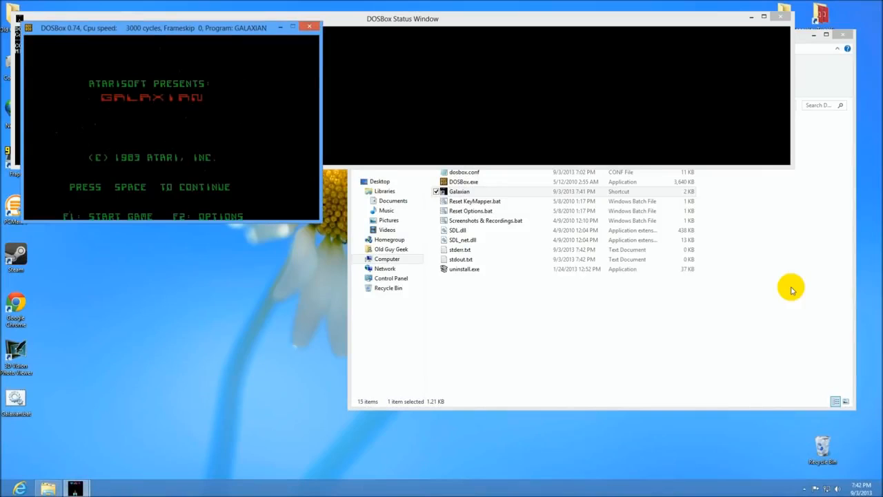
key("space")
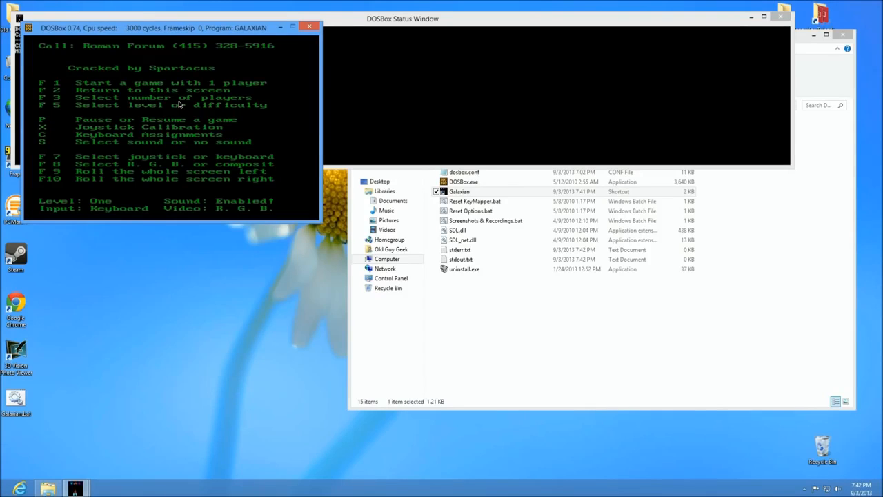
key("F1")
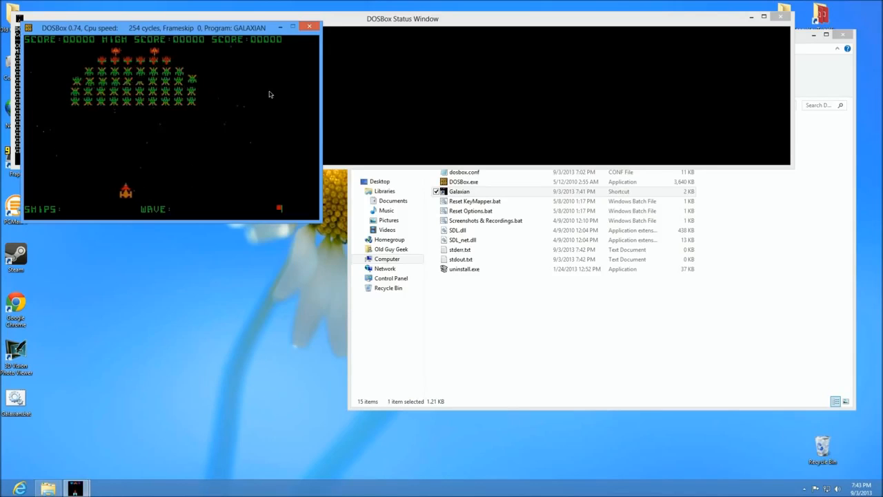
- Play the Galaxian round, moving the ship sideways and firing at the aliens until the game ends
key("Left")
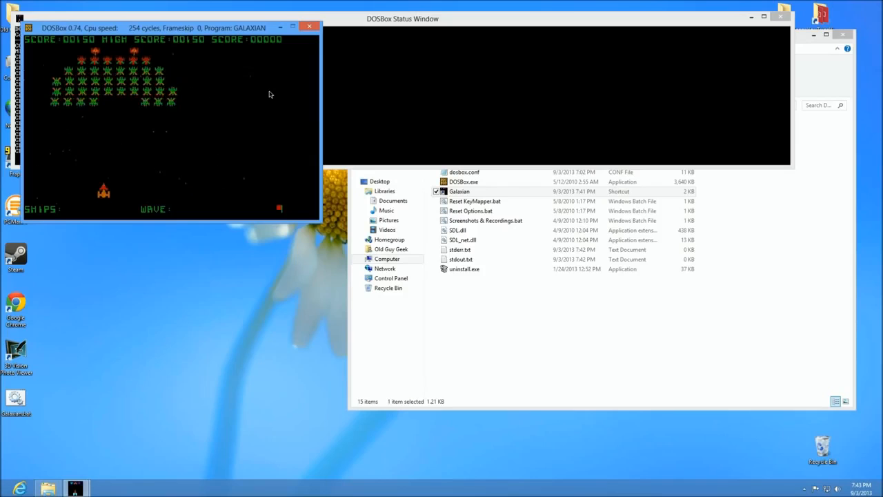
key("Left")
key("space")
key("Right")
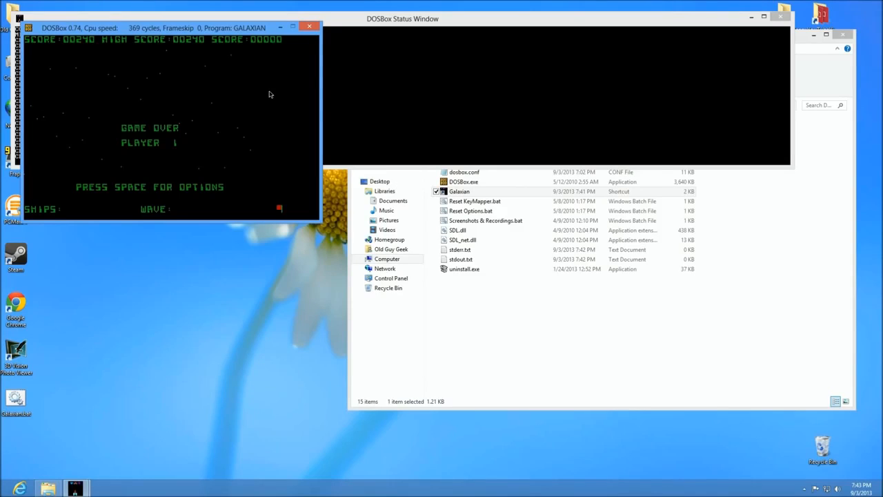
- Start another one-player game, steer and fire at the alien formation, and close the DOSBox game window
key("F1")
key("Left")
key("space")
key("Right")
key("space")
key("Right")
key("space")
key("Left")
key("space")
key("Right")
key("space")
key("space")
key("Left")
key("space")
key("space")
key("Left")
key("space")
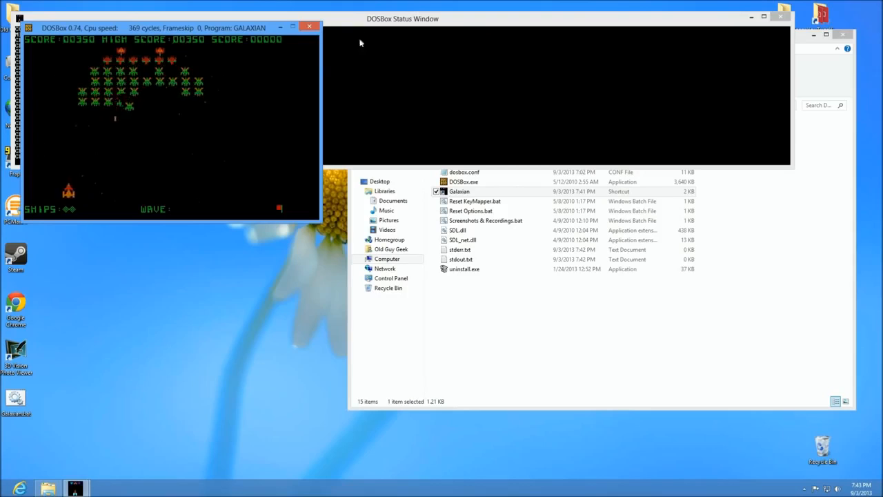
left_click(309, 27)
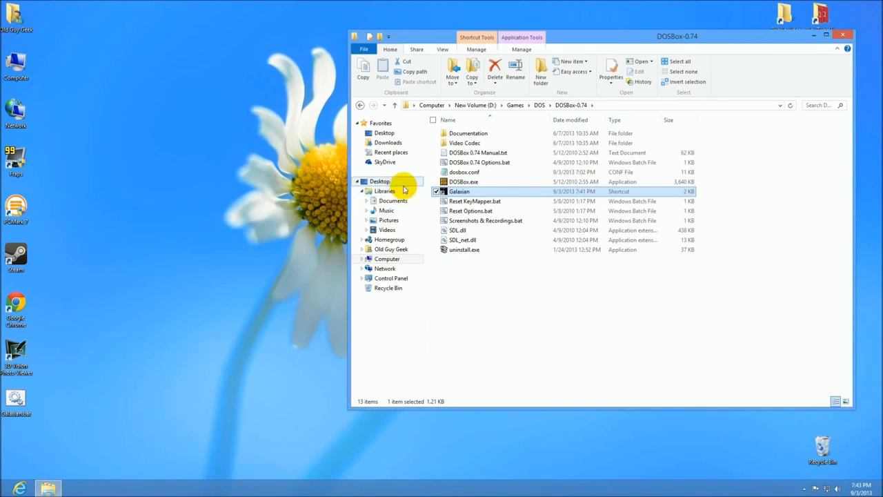
- Open dosbox.conf from the DOSBox-0.74 folder in Notepad
double_click(464, 174)
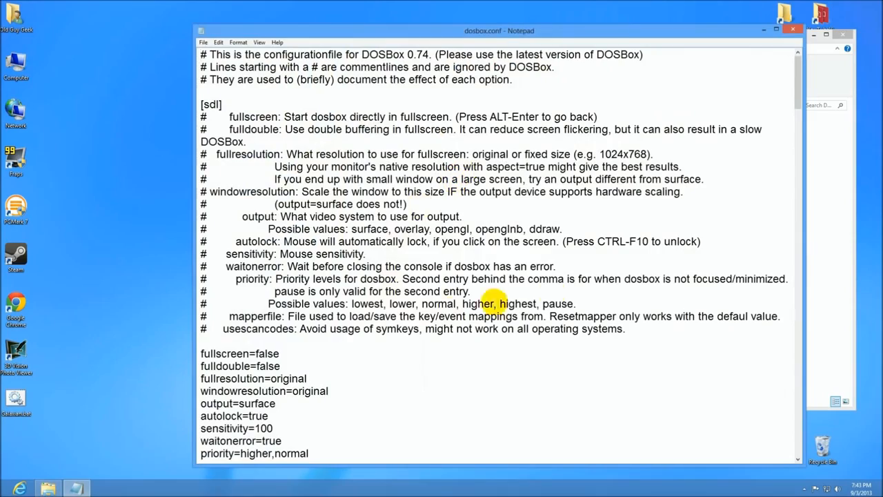